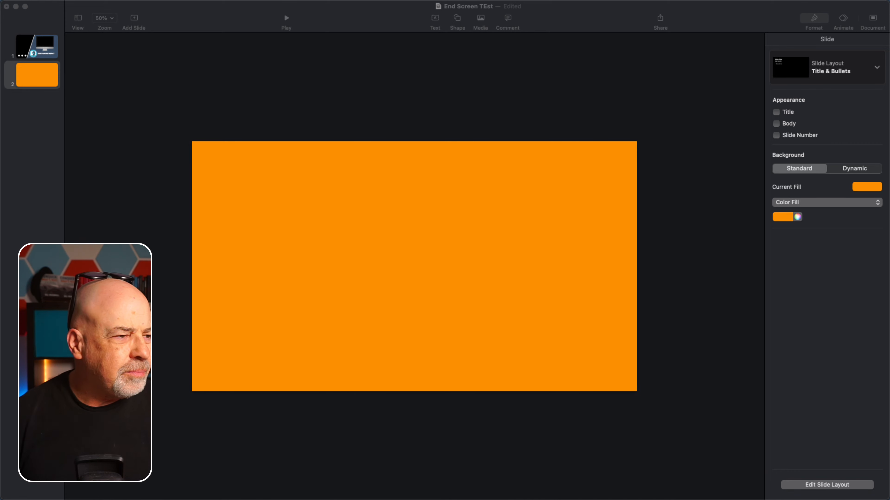
- Add a straight line to the orange second slide and set its stroke width to 26 pt
click(40, 49)
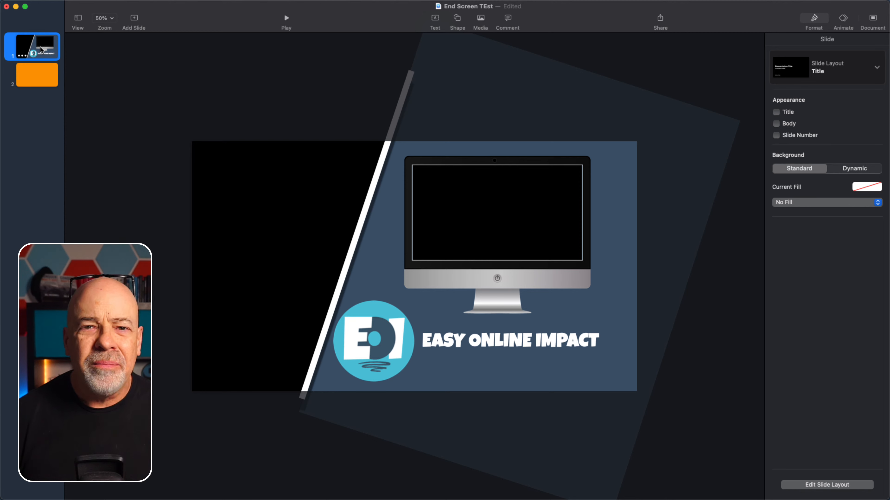
click(41, 73)
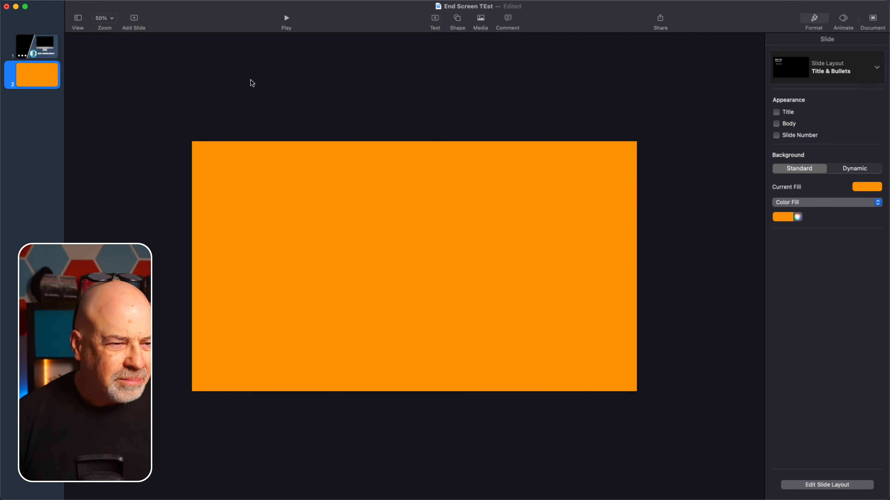
click(459, 21)
click(457, 64)
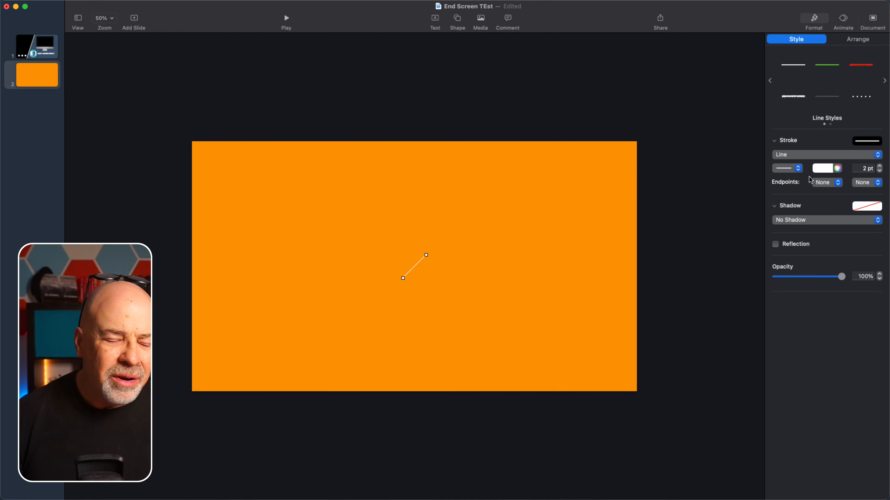
click(866, 169)
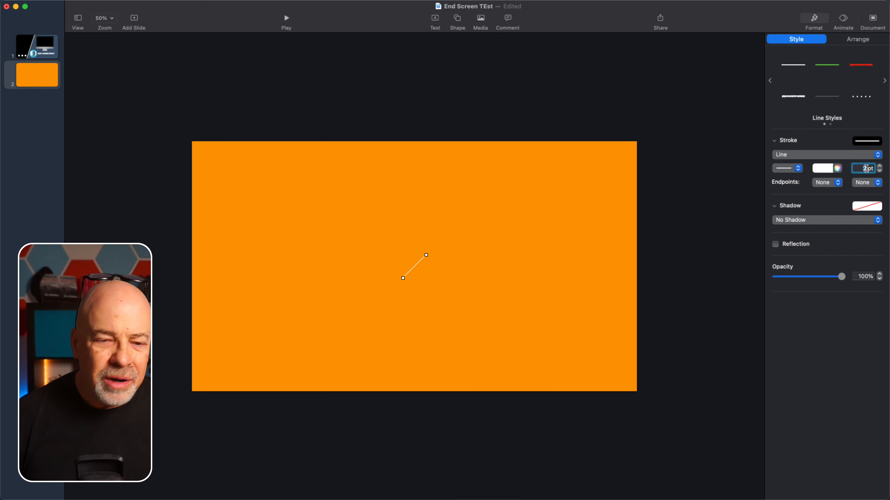
text(6)
key(Return)
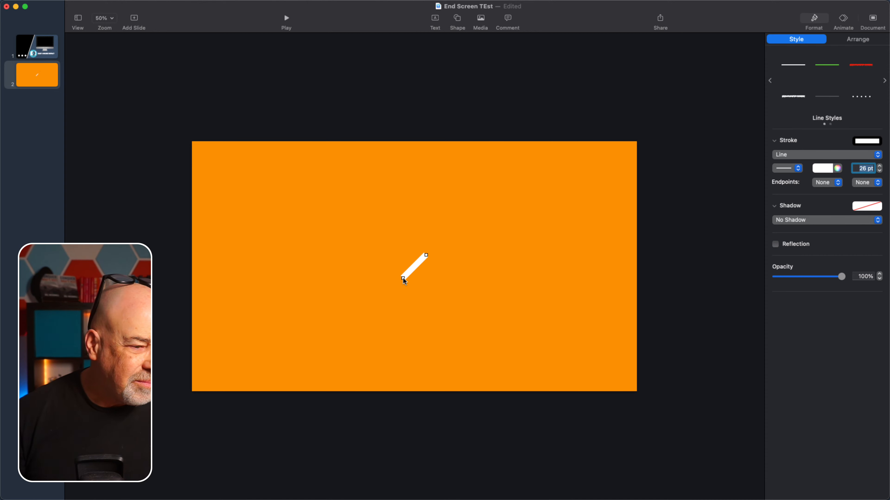
- Stretch the line into a steep diagonal that extends past the slide's upper and lower edges, left of centre
drag(401, 279, 290, 403)
drag(425, 255, 413, 109)
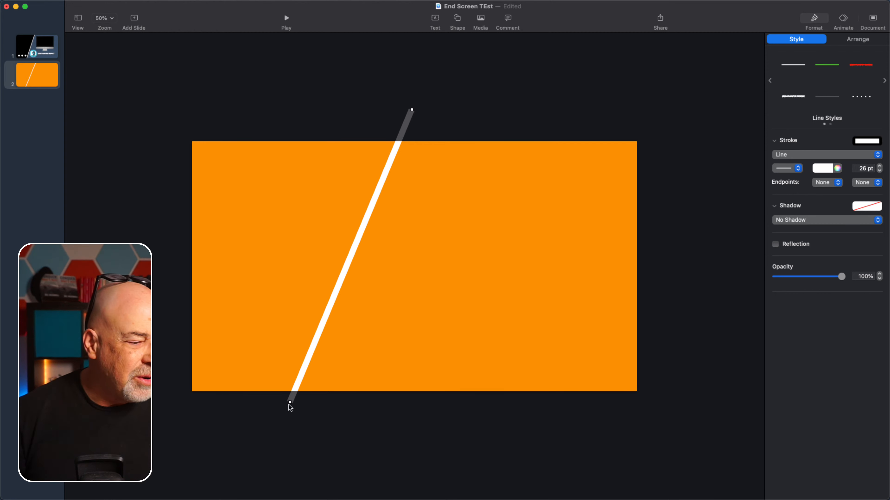
drag(289, 406, 308, 406)
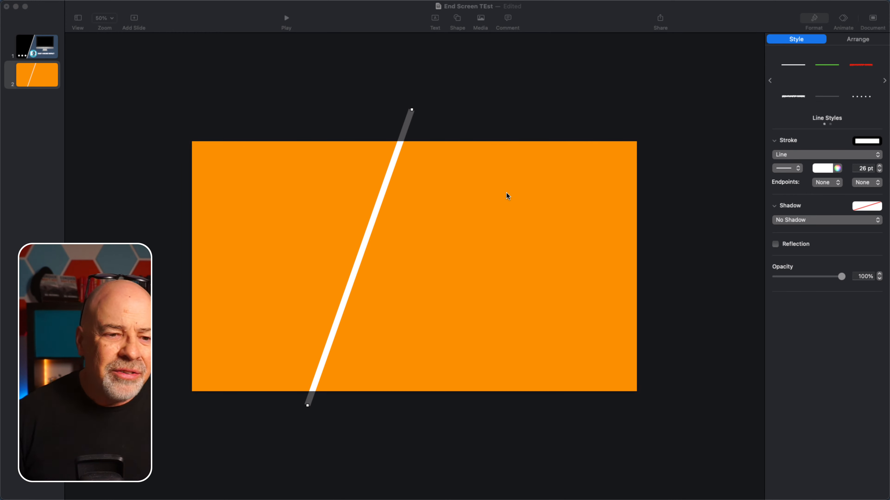
- Switch the slide background to No Fill and back to the orange Color Fill
click(816, 19)
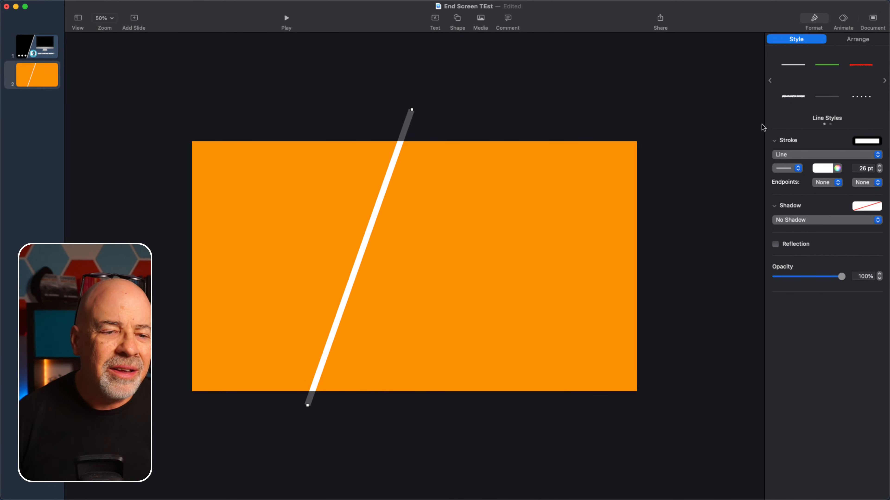
click(539, 205)
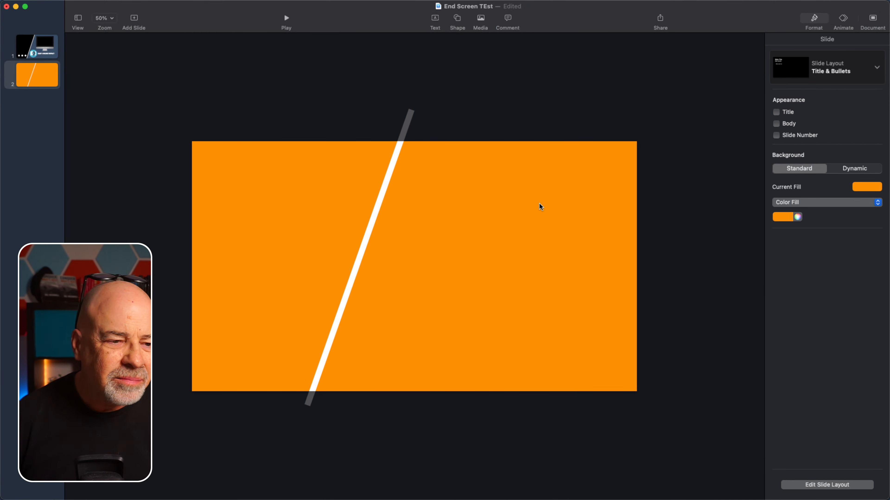
click(806, 202)
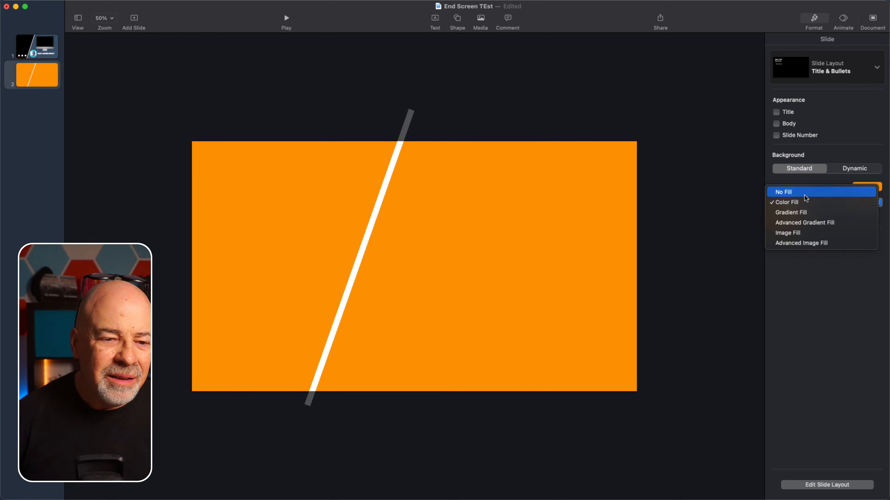
click(804, 195)
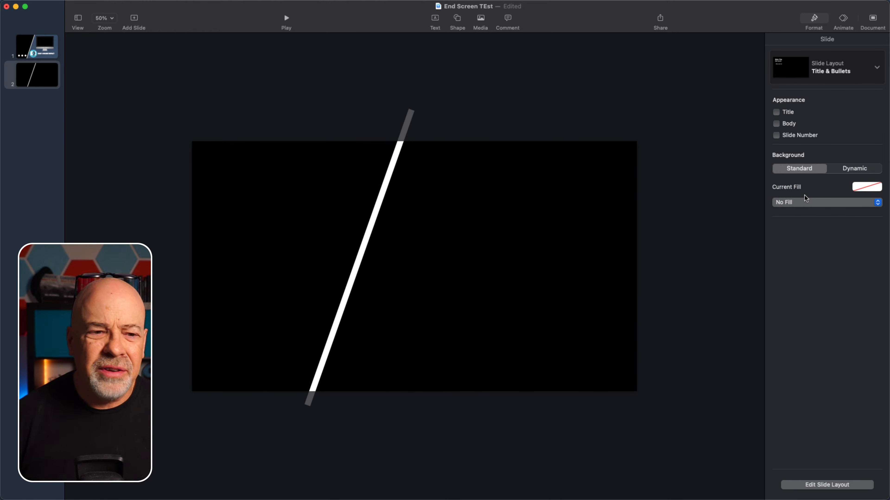
click(805, 205)
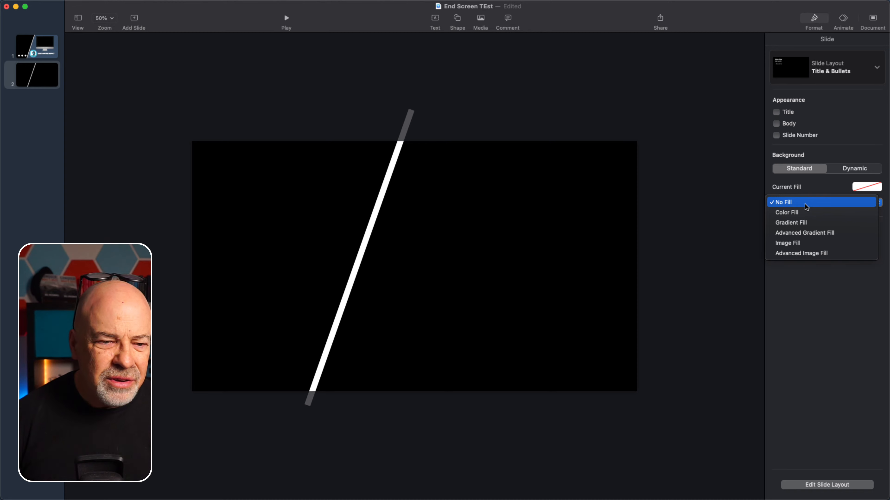
click(802, 212)
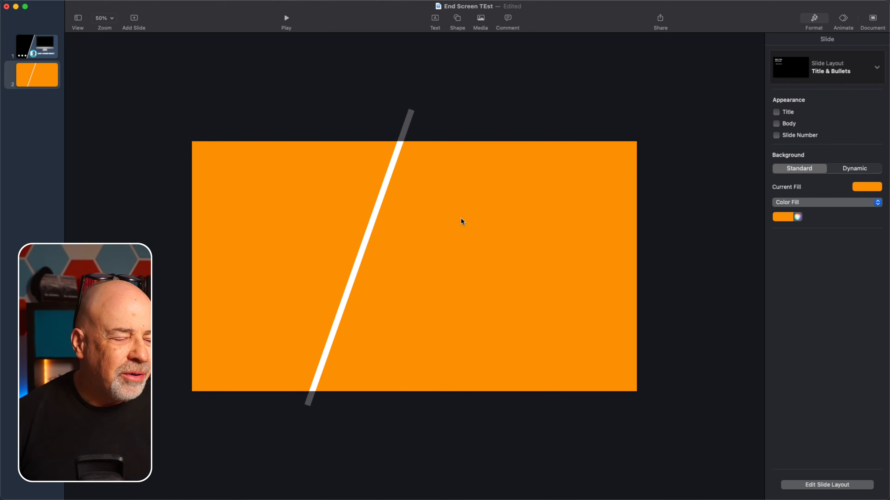
- Add a square shape, give it the red style and stretch it to about 1383 by 1535 pt over the slide's right half
click(457, 18)
click(455, 94)
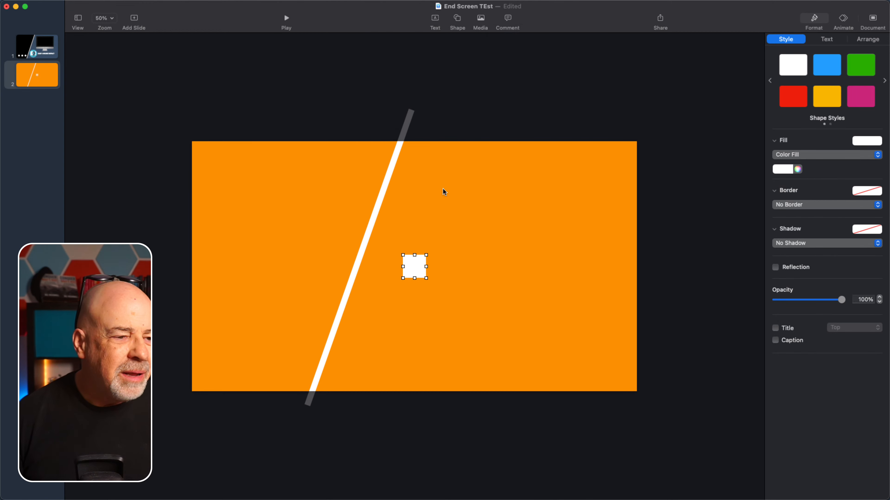
drag(426, 267, 632, 267)
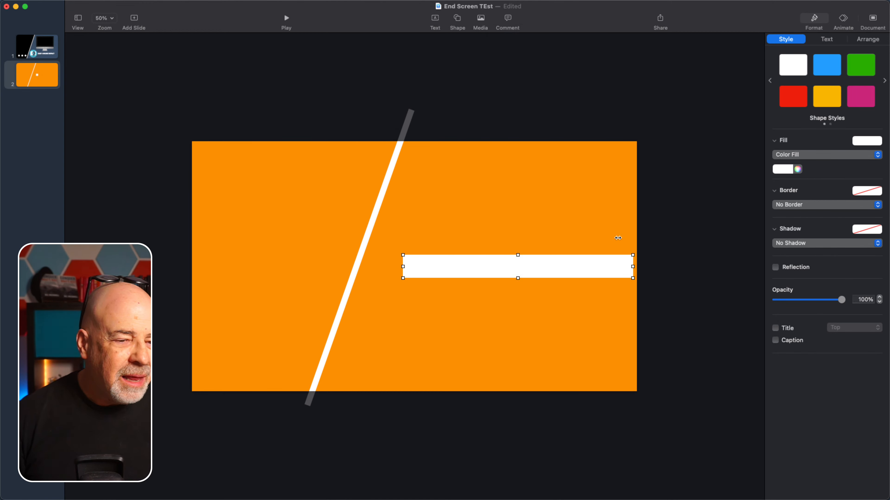
click(796, 93)
drag(517, 254, 518, 113)
drag(518, 279, 517, 470)
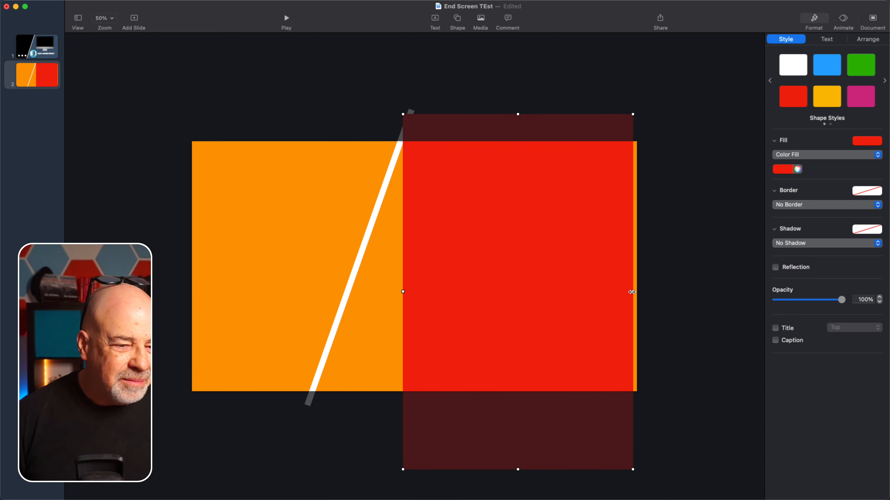
drag(632, 292, 724, 292)
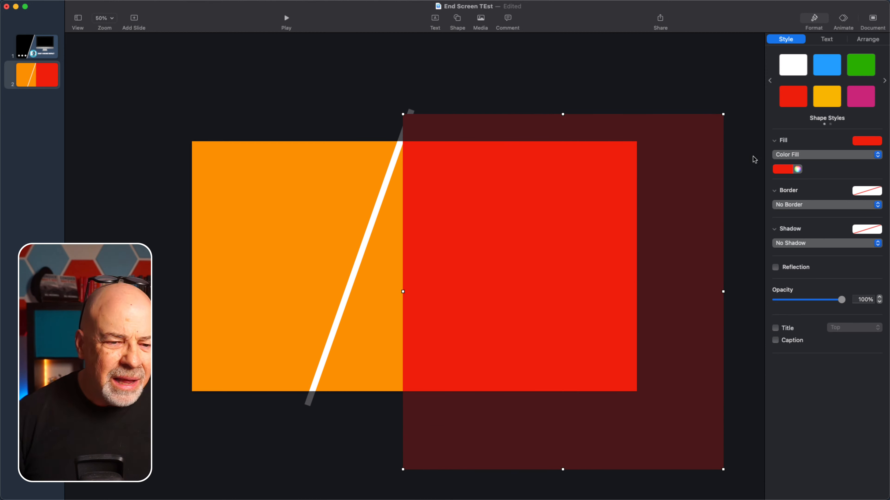
- Rotate the red rectangle to about 340.2° and move it against the right side of the diagonal line
click(874, 41)
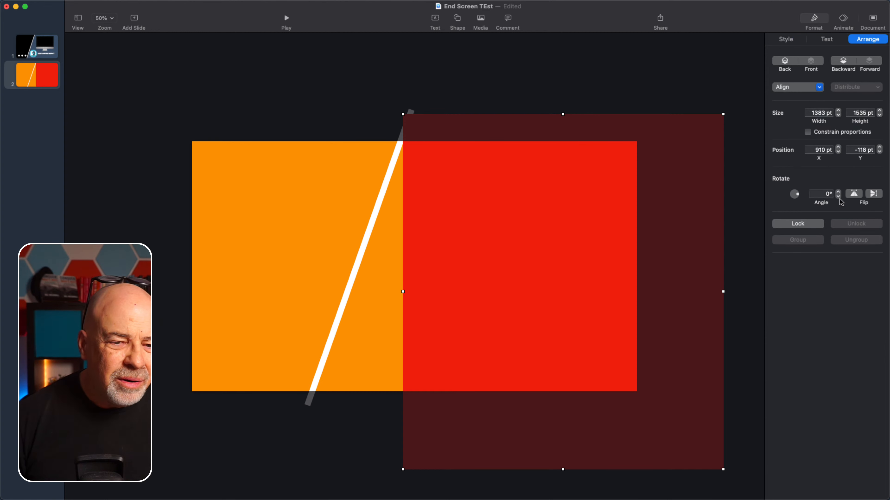
click(838, 192)
click(838, 193)
click(838, 193)
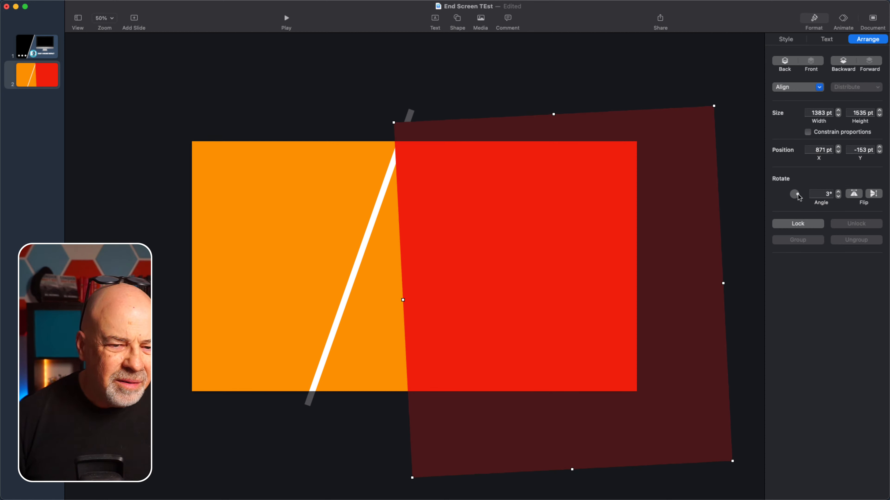
drag(794, 195, 795, 195)
drag(523, 295, 505, 296)
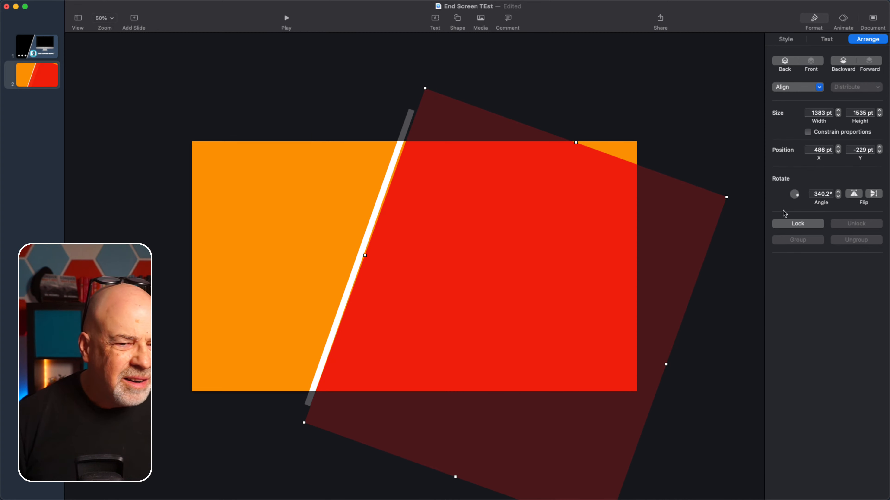
- Fine-tune the red rectangle's rotation to 340.9° and shift it to about X 468 pt, Y -220 pt, overlapping the line
double_click(838, 192)
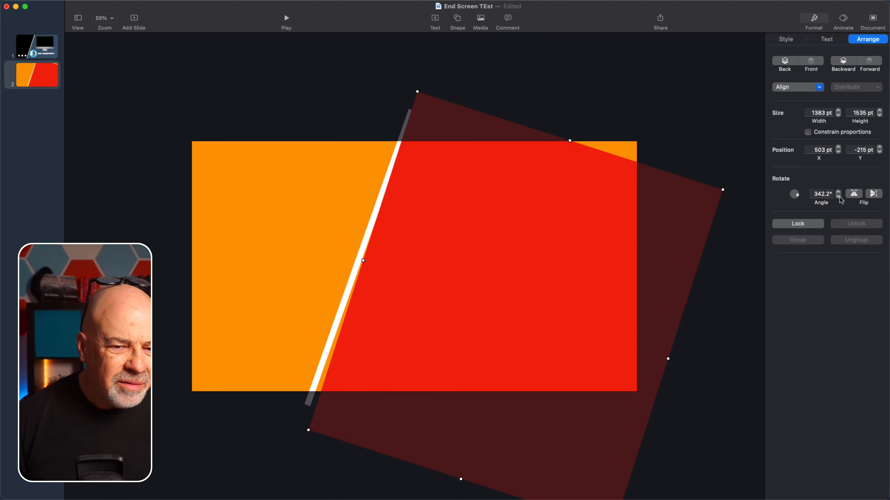
click(838, 196)
click(838, 196)
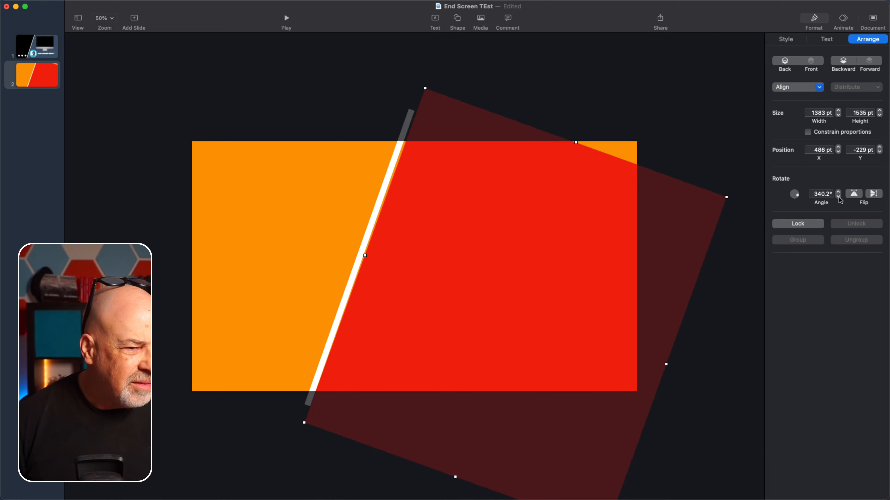
click(655, 241)
drag(655, 241, 656, 240)
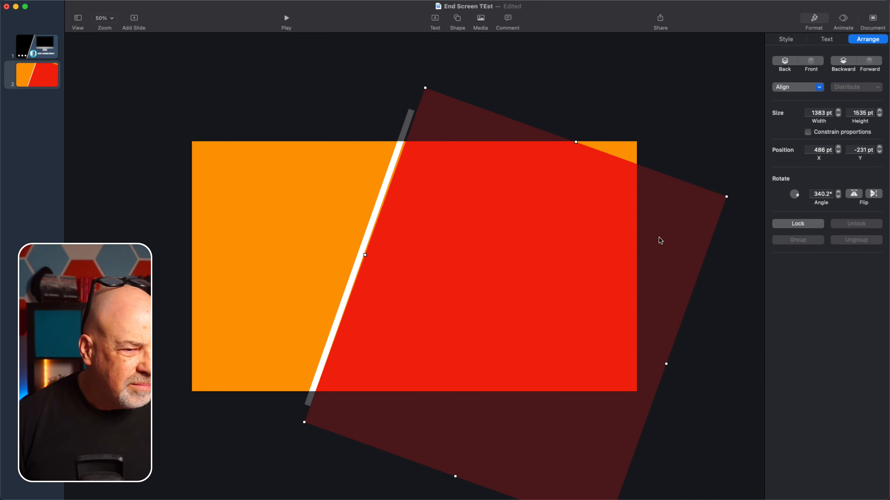
drag(797, 195, 798, 198)
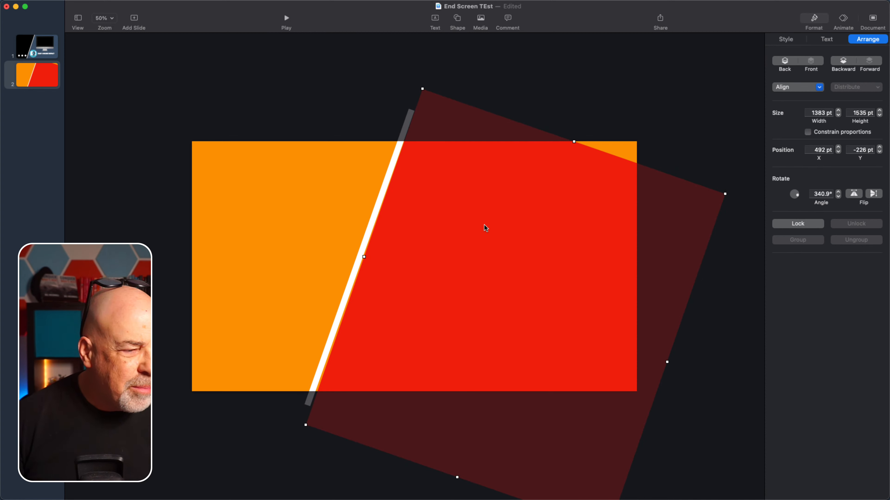
drag(482, 226, 479, 228)
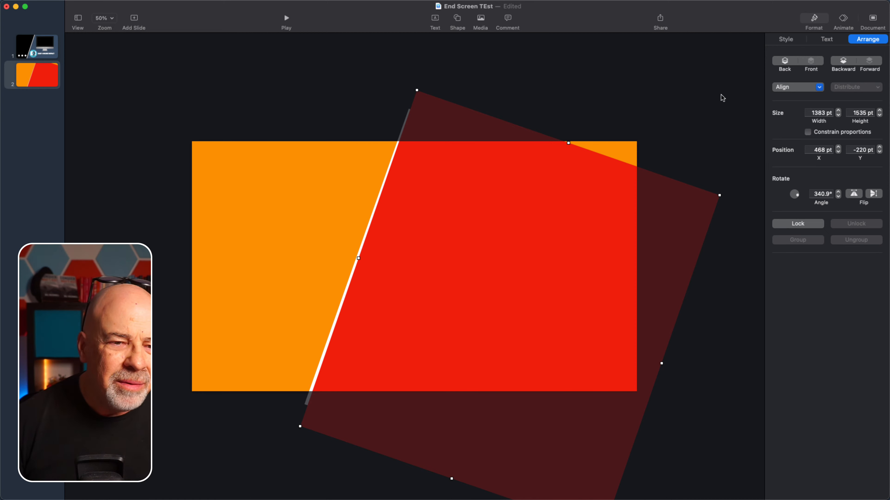
- Send the red rectangle behind the line and extend it upward to about 1701 pt high, covering the slide's upper-right corner
click(784, 63)
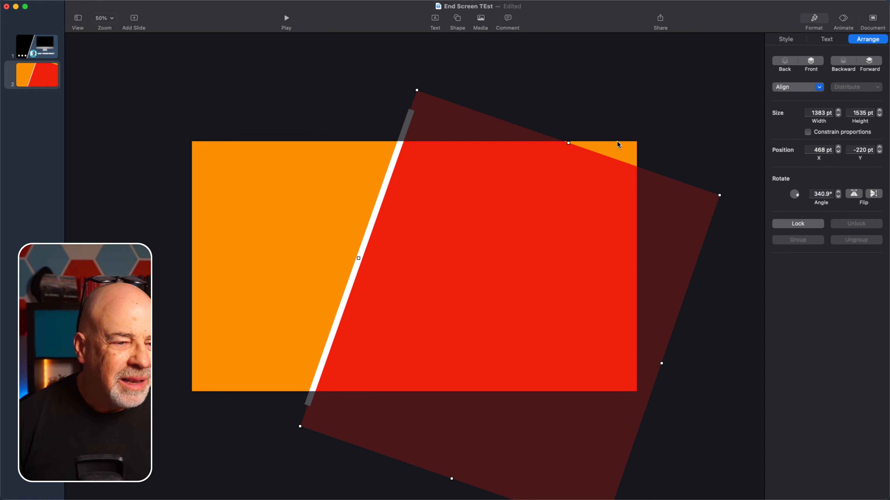
drag(568, 144, 595, 113)
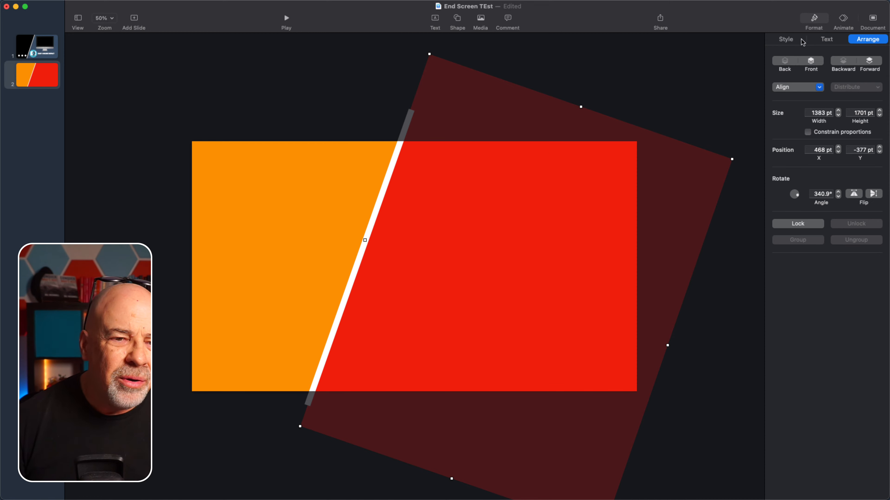
- Change the red rectangle's fill to the saved dark slate-blue color
click(791, 40)
click(797, 169)
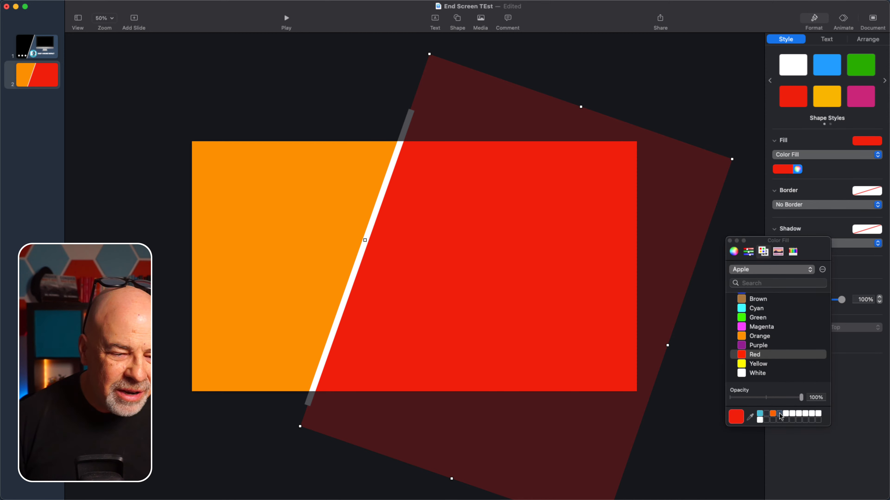
click(780, 414)
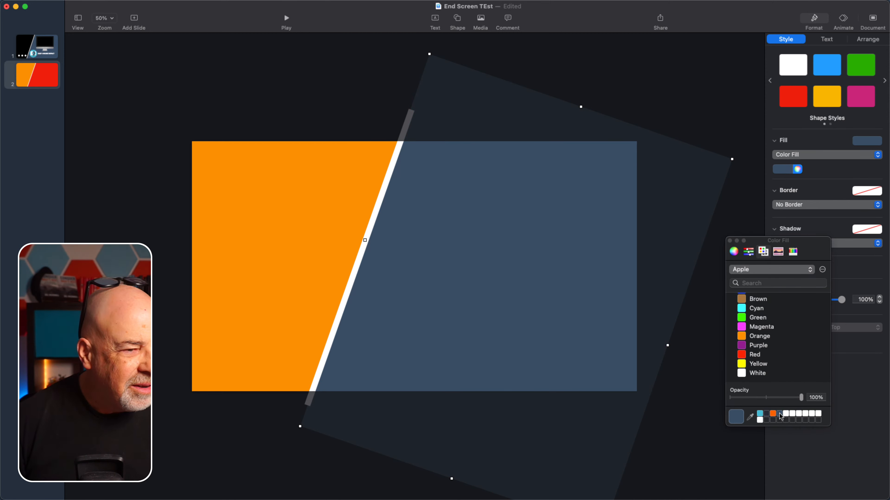
click(345, 114)
- Give the diagonal line a drop shadow with an 8 pt blur, closing the color picker
click(362, 241)
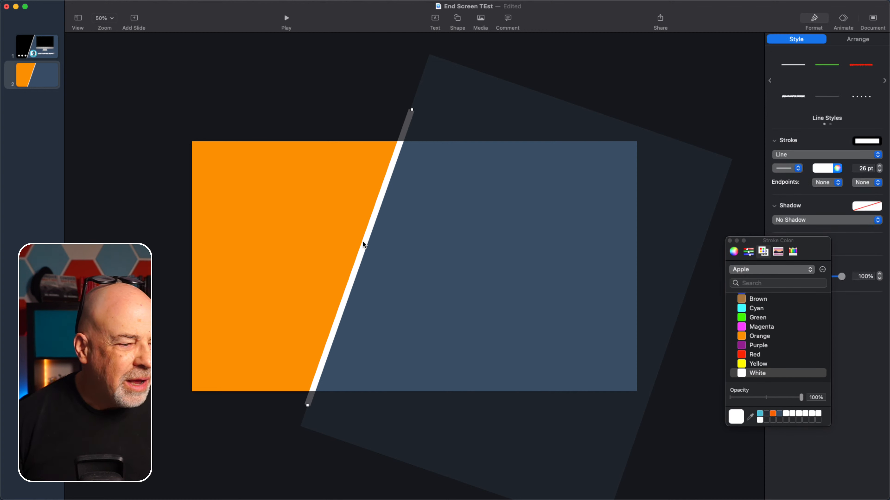
click(730, 241)
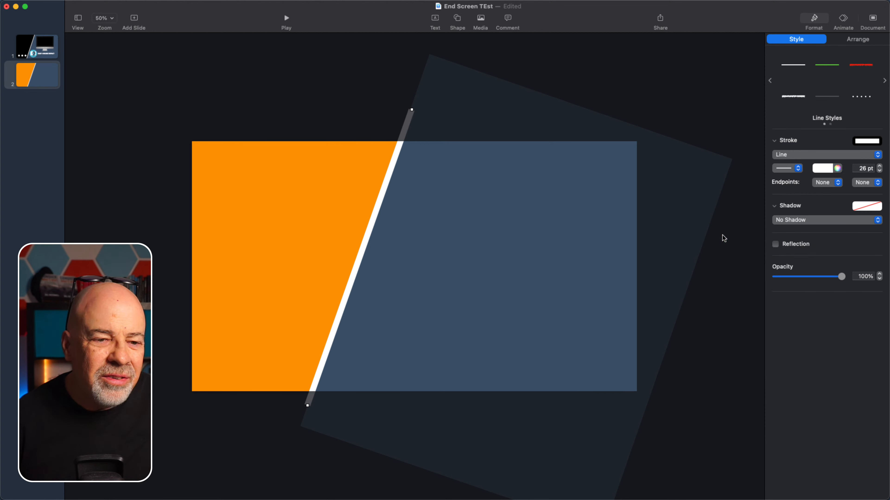
click(790, 220)
click(825, 231)
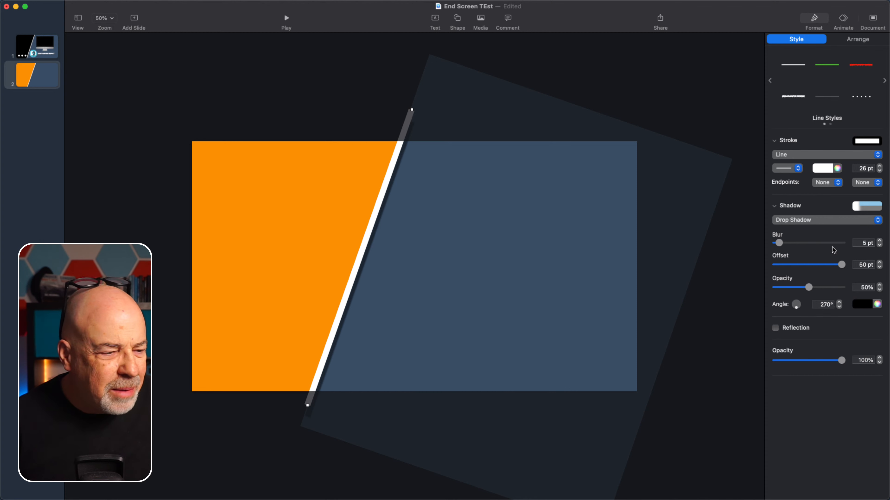
click(880, 240)
click(880, 241)
click(879, 240)
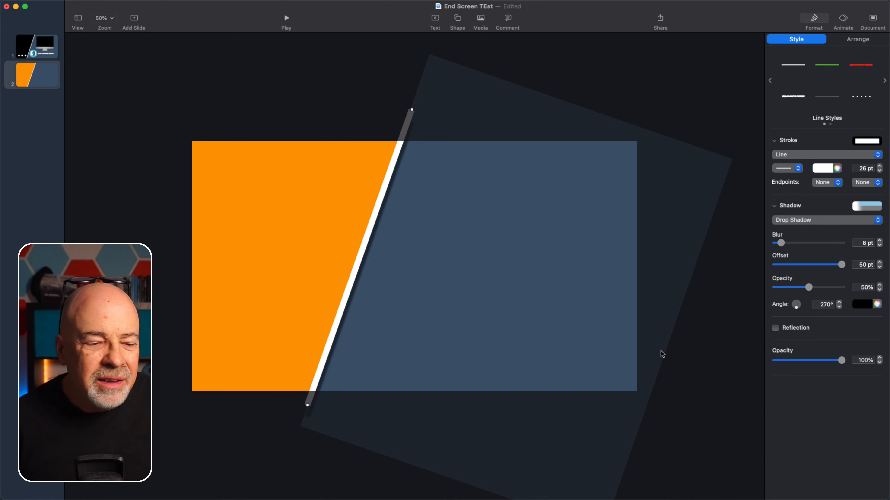
click(699, 363)
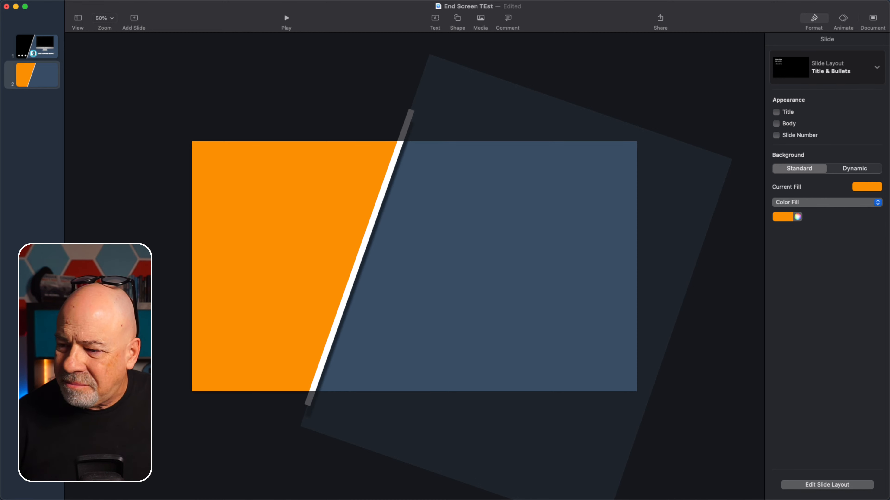
key(super+Tab)
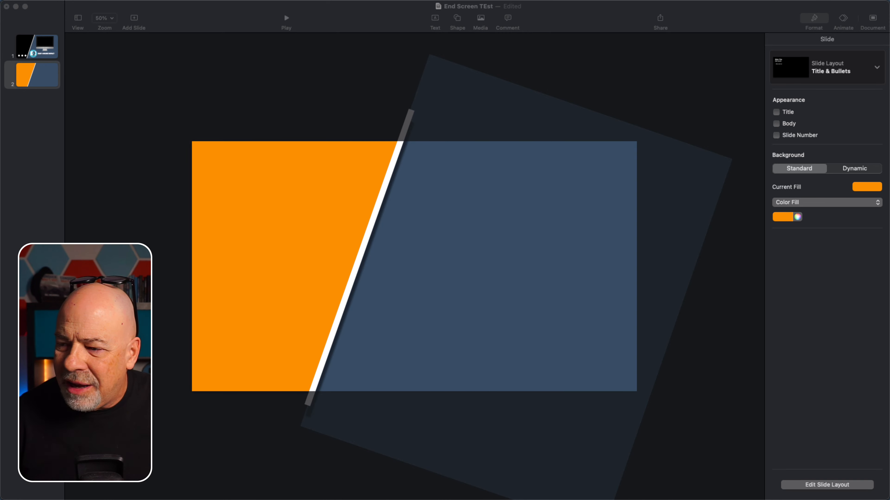
- Add the computer monitor image to the slide, shrink it and place it in the upper part of the slate-blue panel
drag(737, 346, 300, 240)
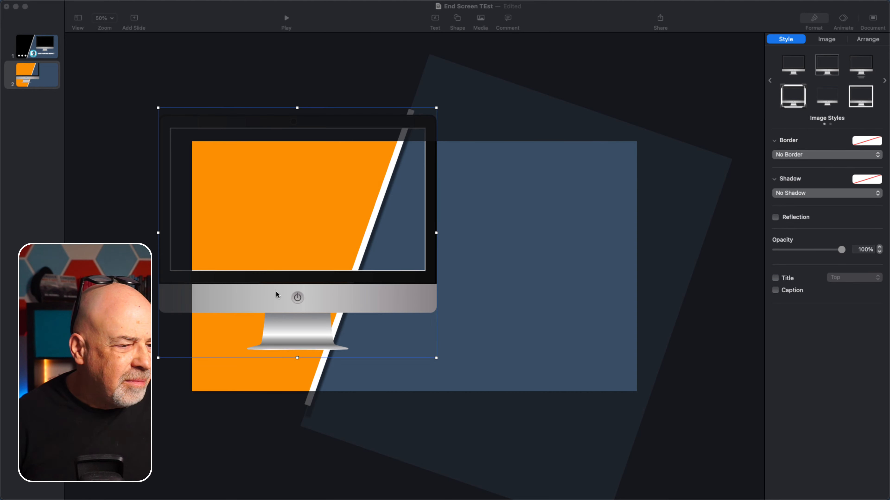
click(249, 293)
drag(409, 316, 536, 317)
drag(321, 121, 407, 197)
drag(529, 329, 539, 278)
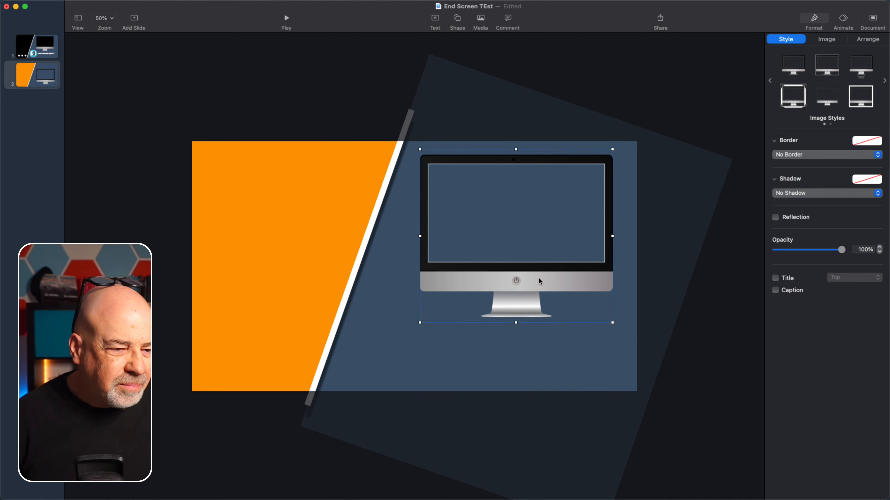
drag(613, 322, 563, 283)
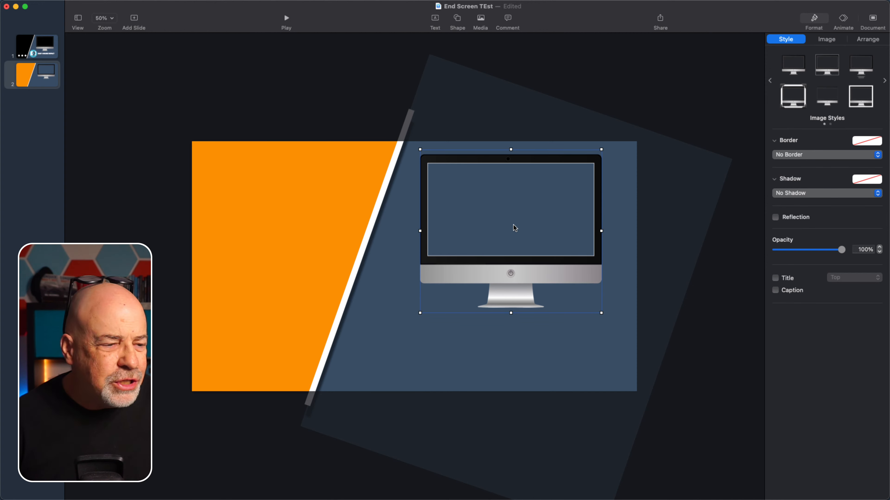
click(236, 106)
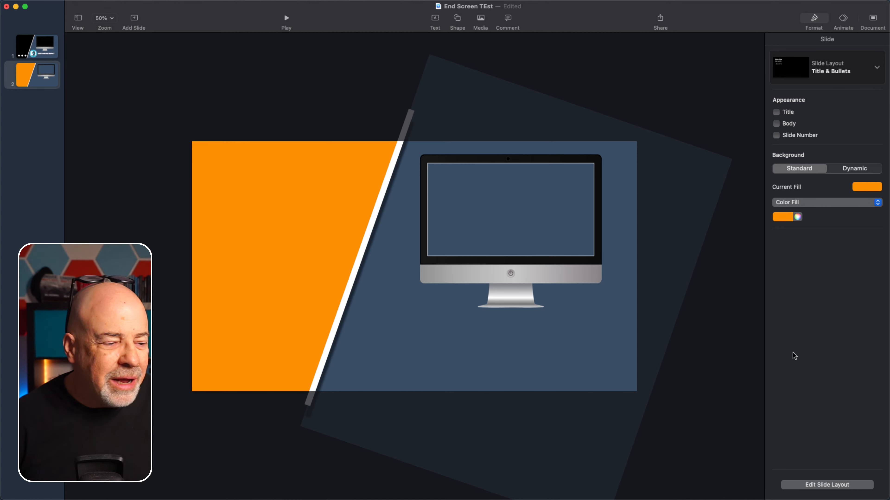
- Add the round EOI logo image, scale it down and place it below the monitor beside the diagonal line
key(super+Tab)
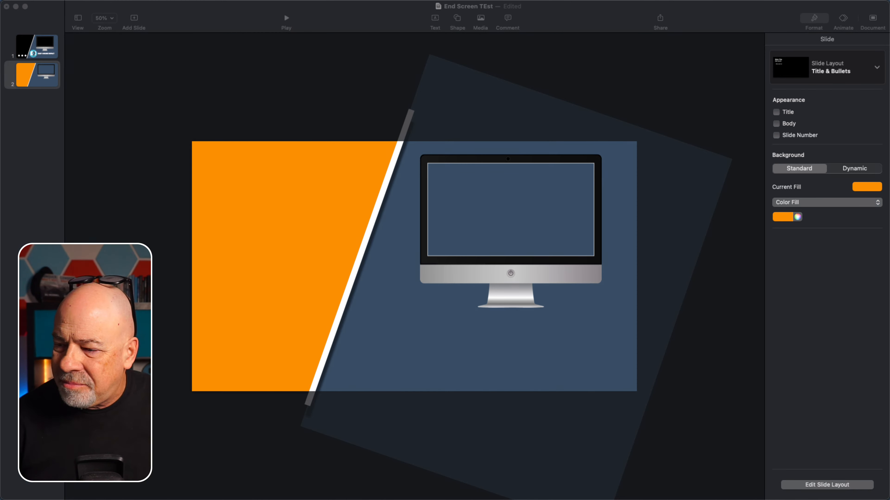
drag(889, 377, 407, 336)
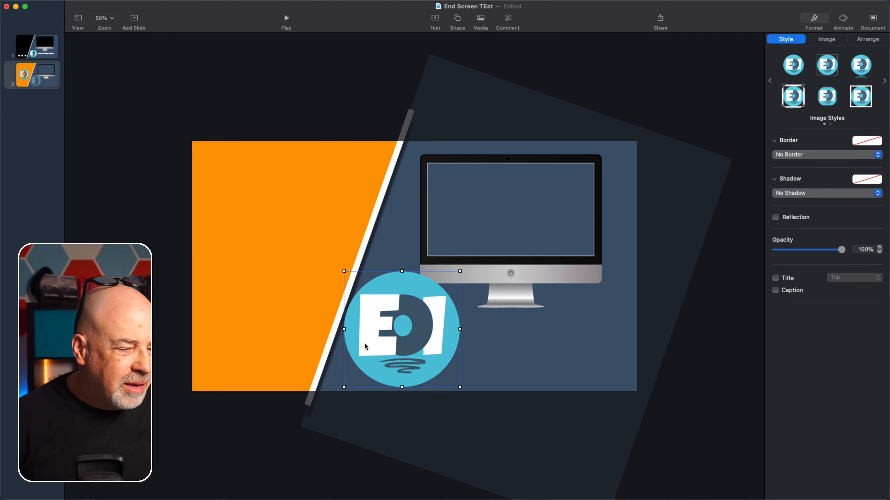
drag(342, 387, 361, 369)
drag(412, 326, 399, 340)
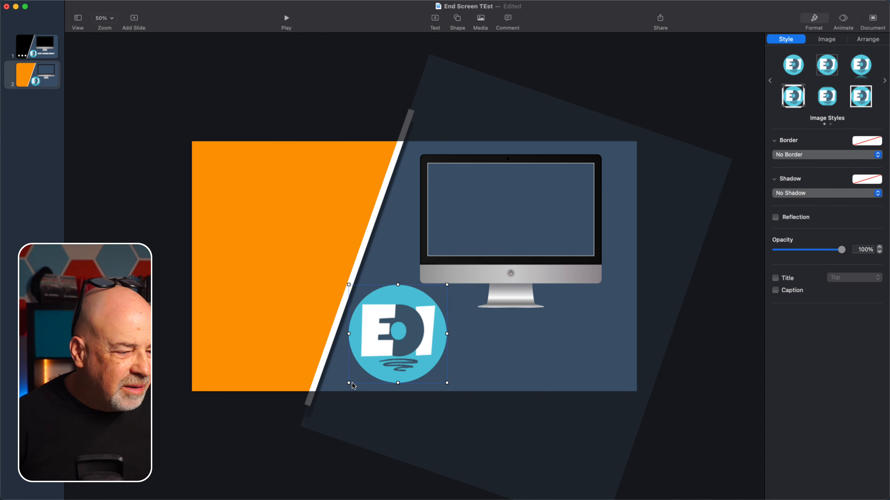
drag(352, 383, 364, 366)
drag(399, 337, 386, 347)
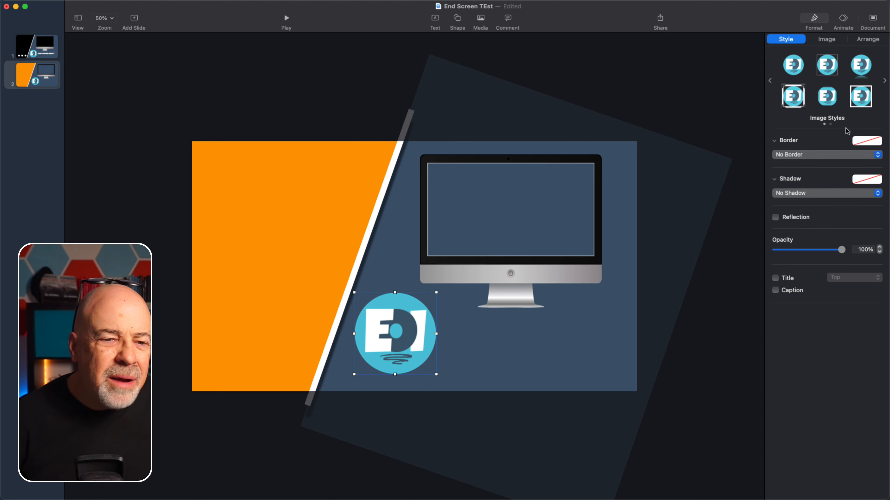
- Give the EOI logo a Cube build-in effect with a duration of 1.5 s
click(844, 20)
click(826, 72)
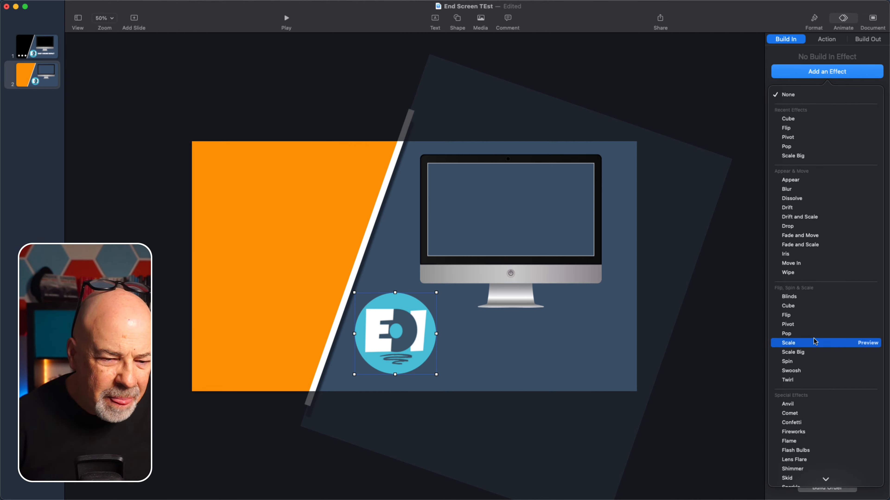
click(809, 306)
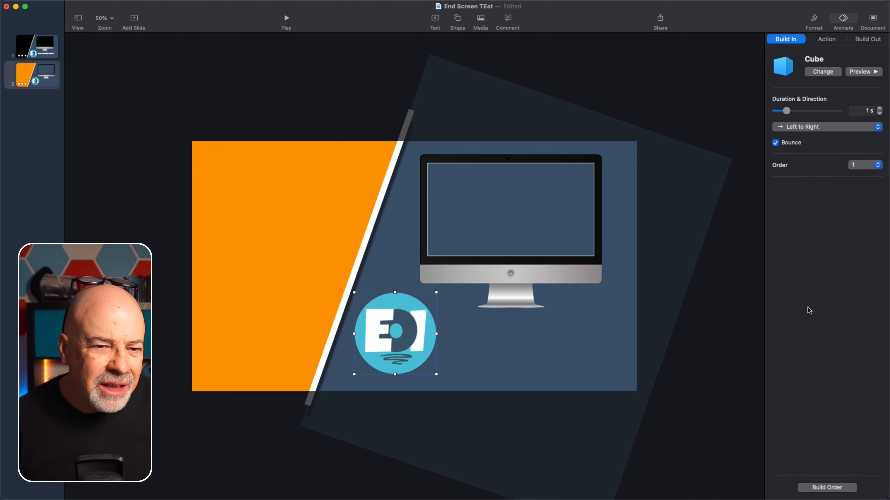
click(852, 112)
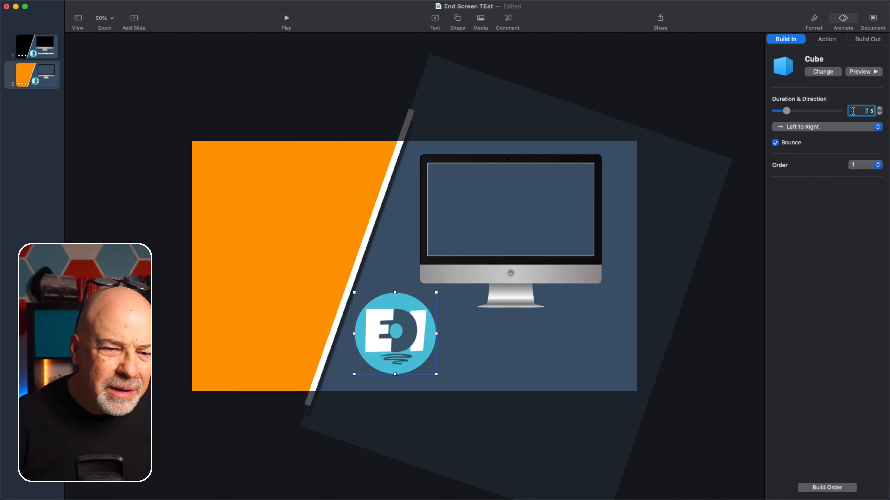
click(880, 109)
click(880, 109)
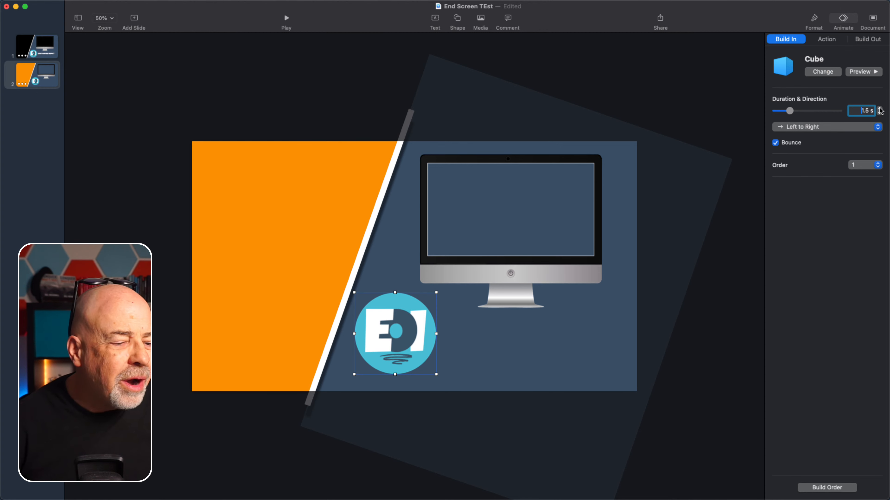
click(263, 102)
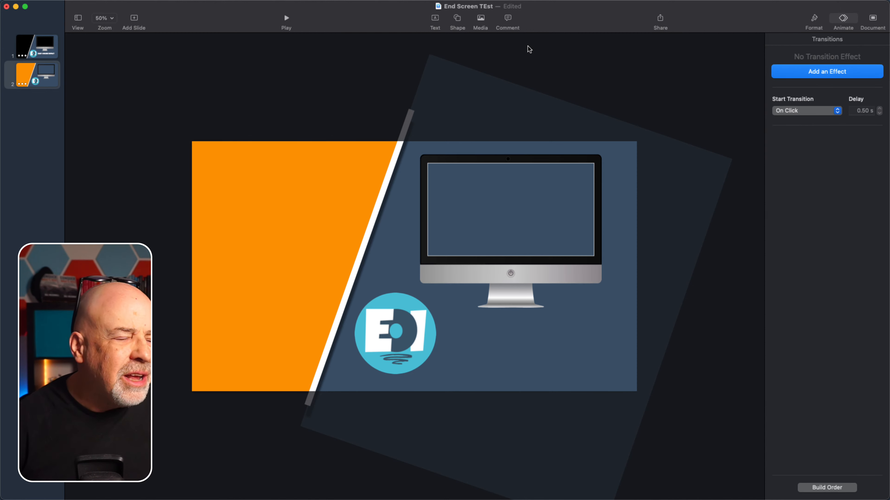
- Add a text box reading "EASY ONLINE IMPACT" beside the logo, below the monitor
click(434, 20)
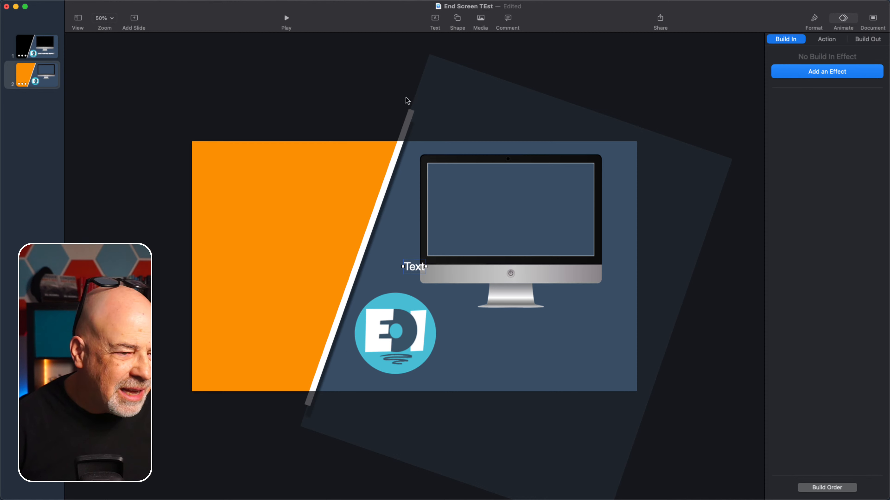
drag(409, 266, 473, 343)
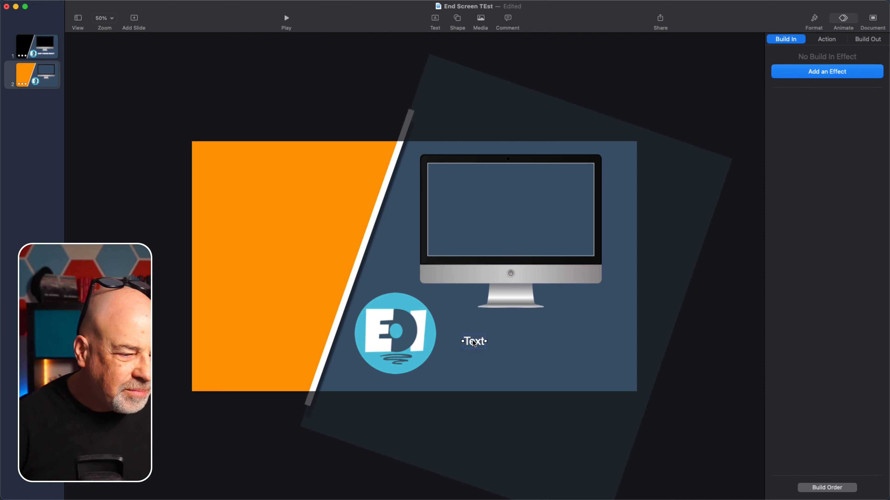
double_click(473, 342)
key(BackSpace)
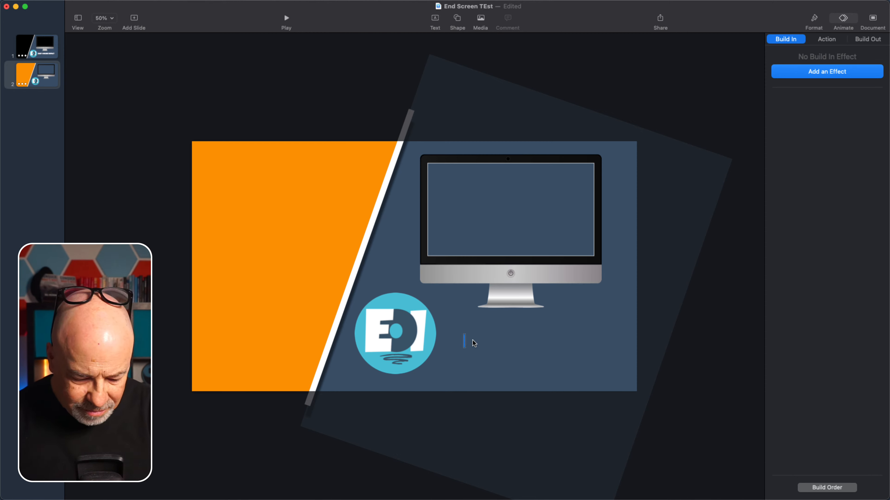
text(EASY )
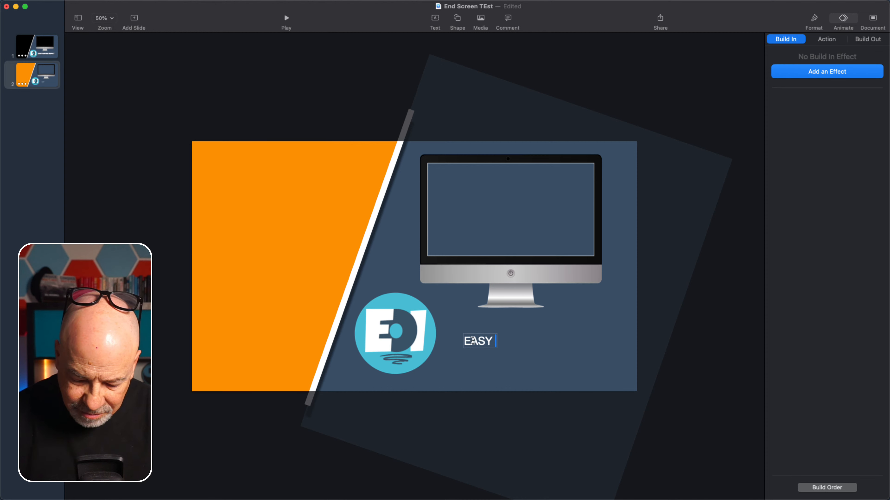
text(ONLINE )
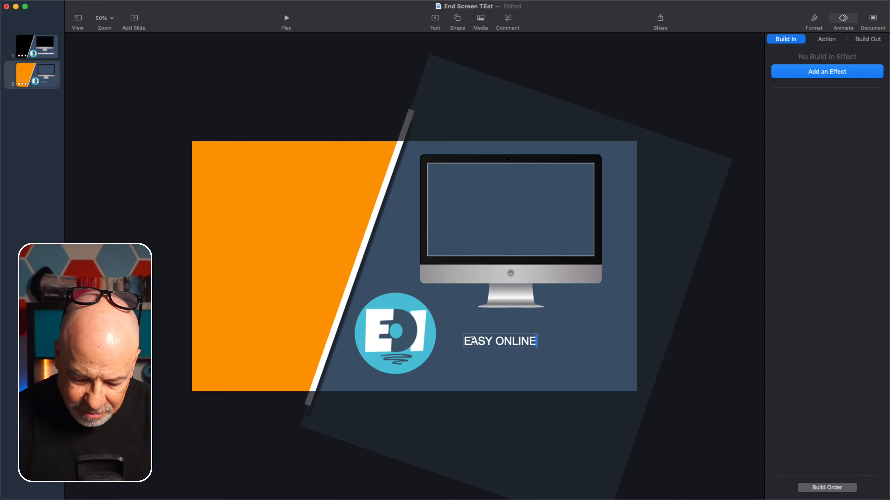
text(IMPACT)
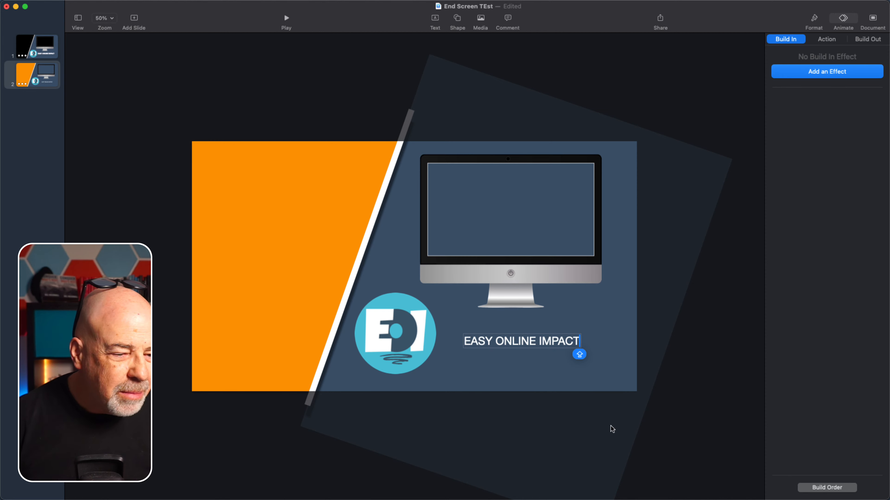
click(610, 305)
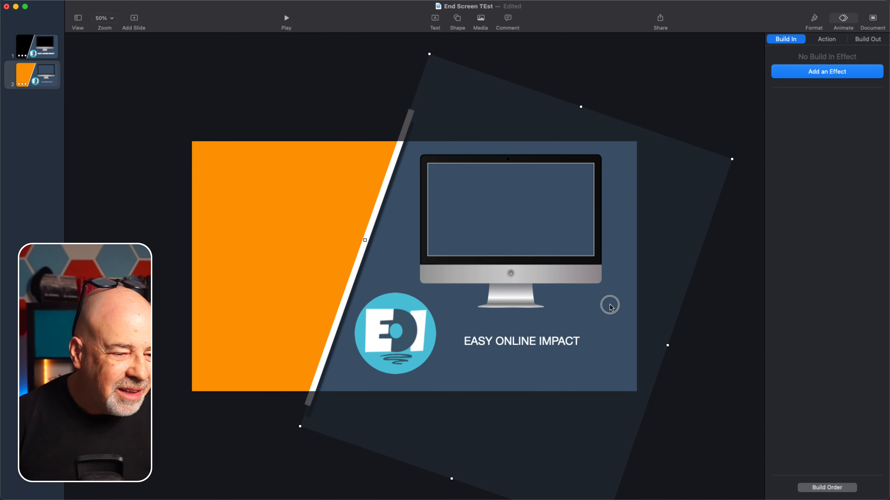
- Change the font of the "EASY ONLINE IMPACT" text to Luckiest Guy
click(551, 341)
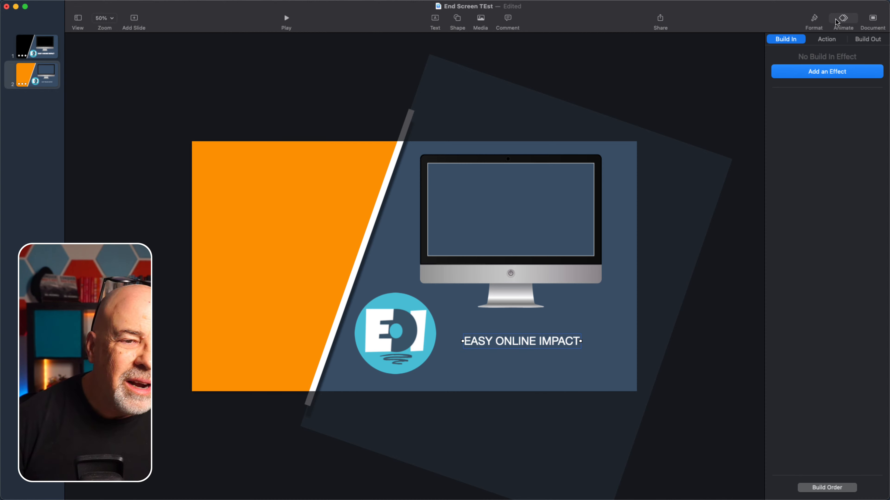
click(816, 21)
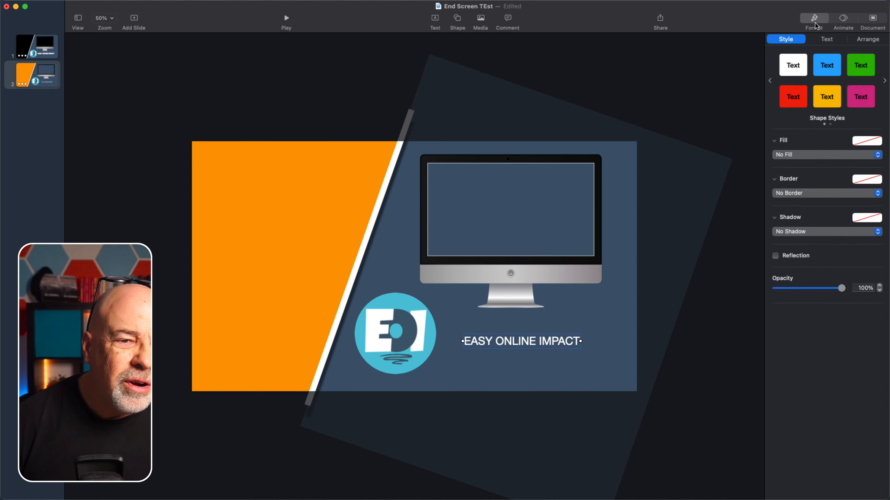
click(837, 38)
click(815, 130)
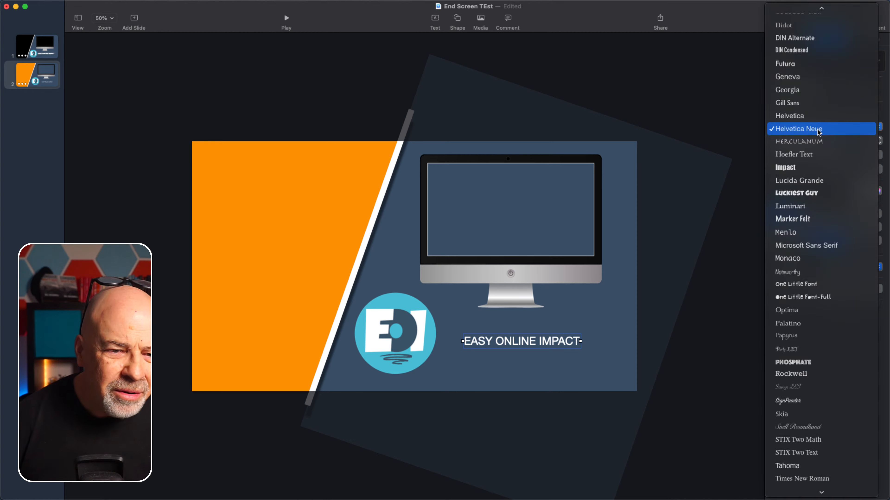
scroll(811, 102, up, 10)
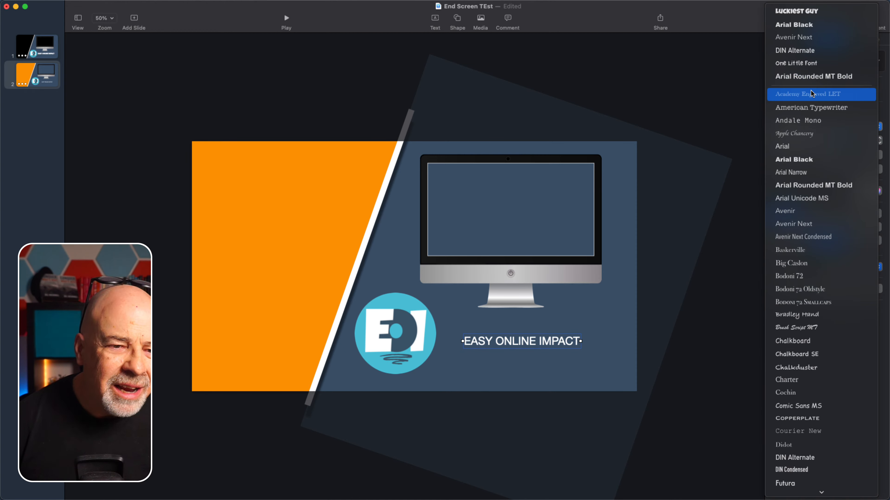
click(813, 15)
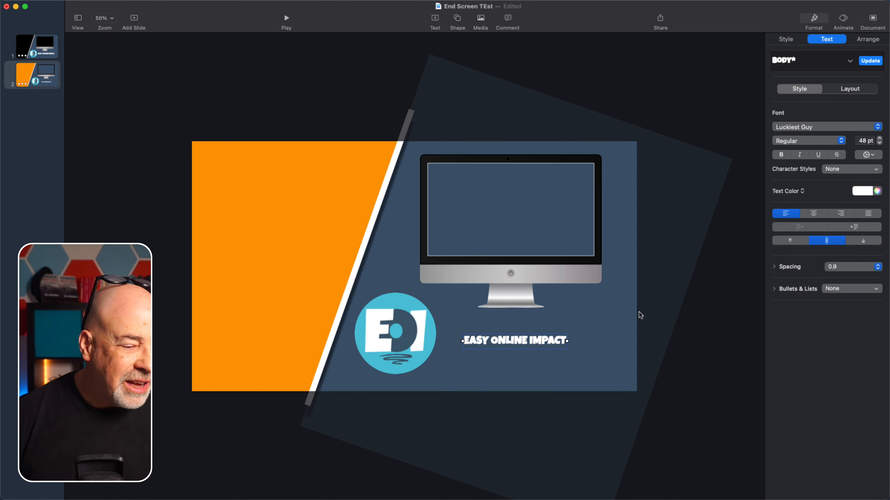
- Enlarge the "EASY ONLINE IMPACT" text to 80 pt and move it closer to the logo, level with its center
click(880, 140)
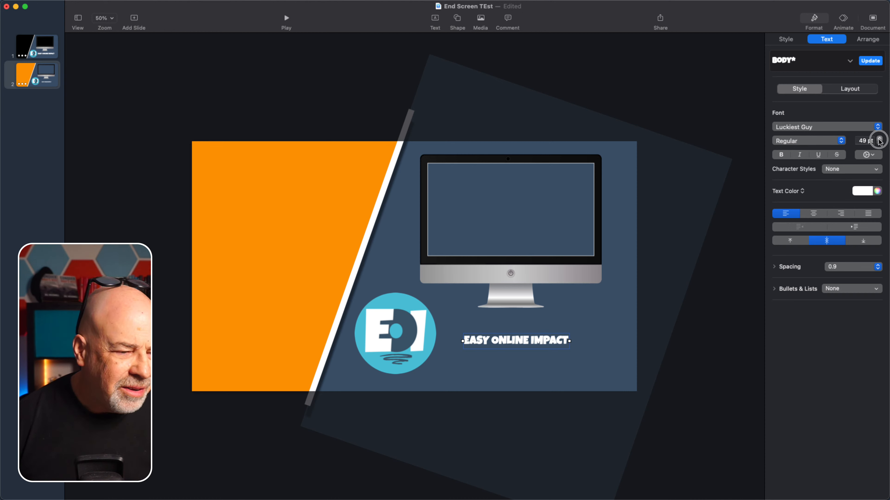
drag(879, 140, 879, 141)
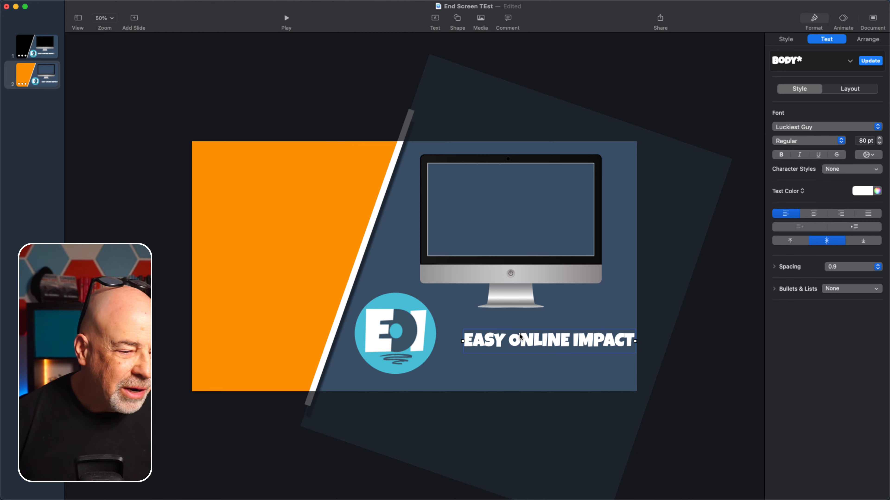
drag(520, 340, 504, 331)
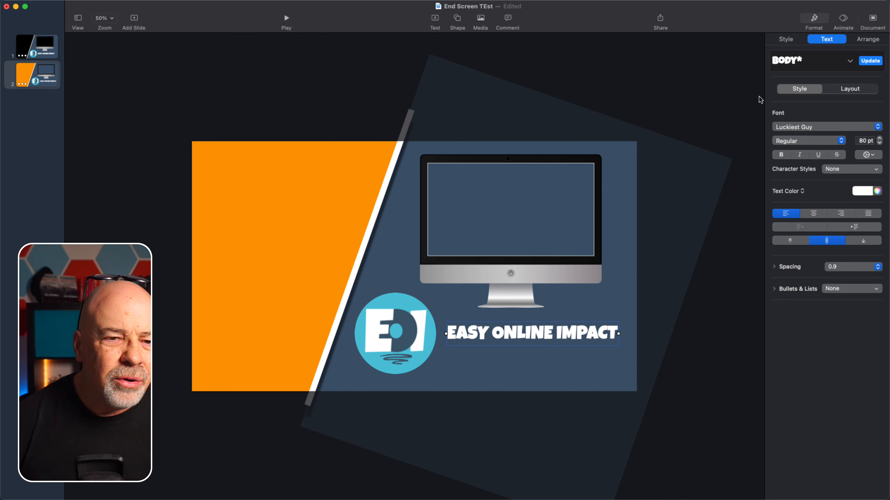
- Give the "EASY ONLINE IMPACT" text a Trace build-in effect with a duration of 1.5 s
click(842, 21)
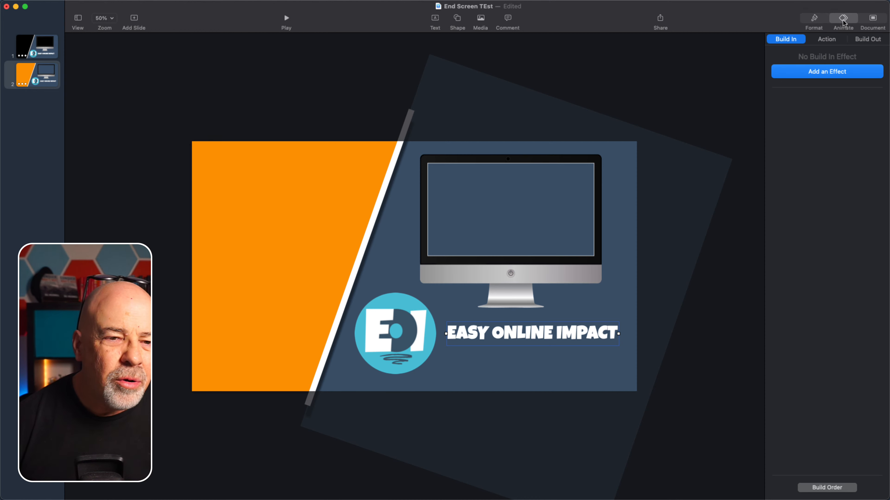
click(826, 73)
scroll(828, 372, down, 3)
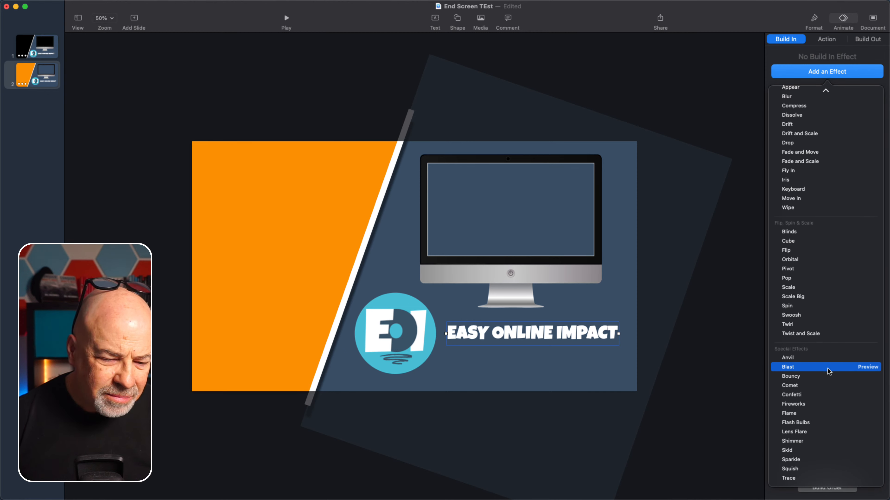
click(814, 478)
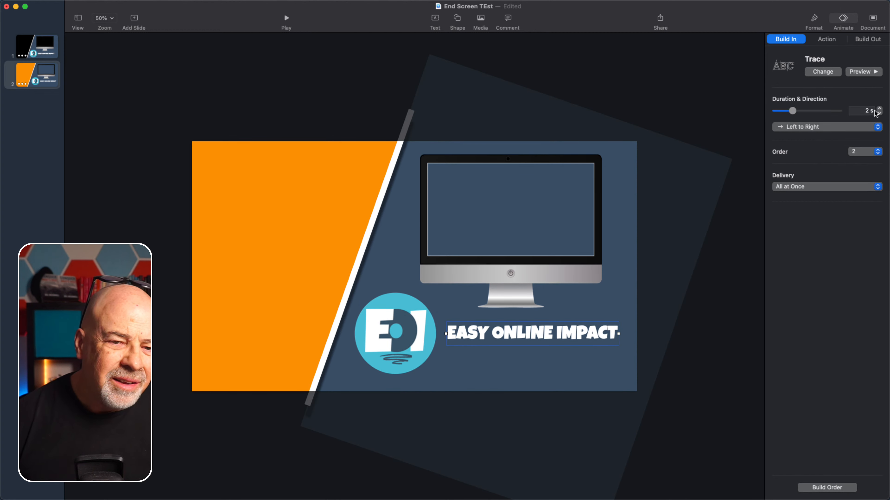
click(878, 113)
click(879, 114)
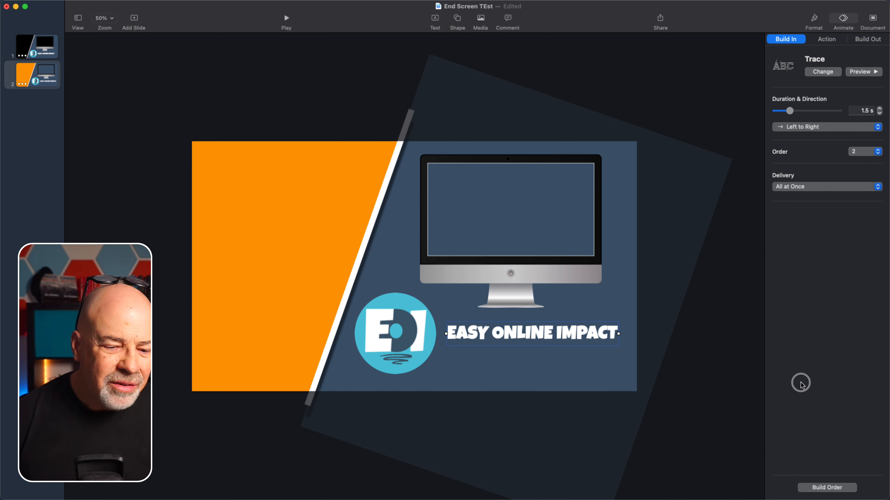
- Set the EOI logo's Cube build to start After Transition in the build order
click(819, 489)
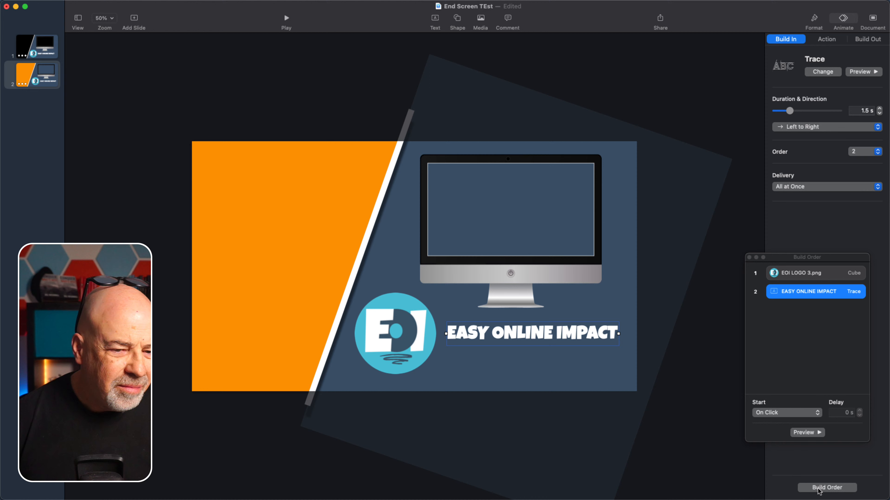
click(812, 273)
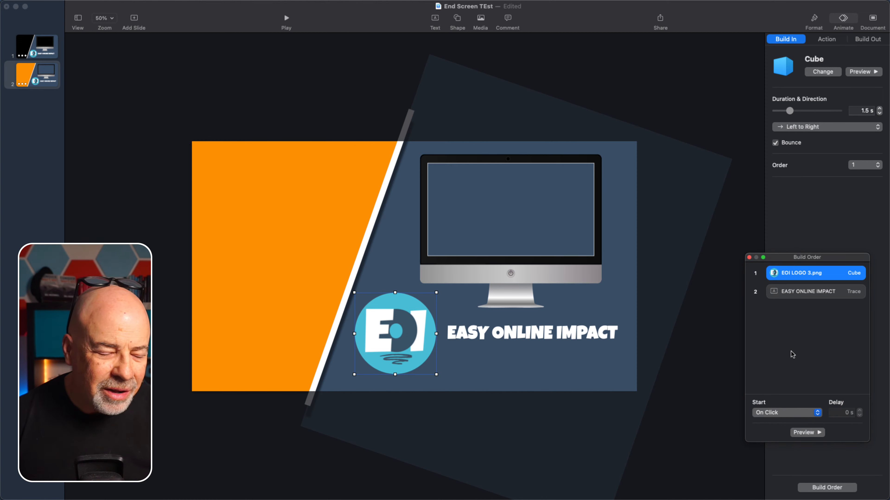
click(788, 412)
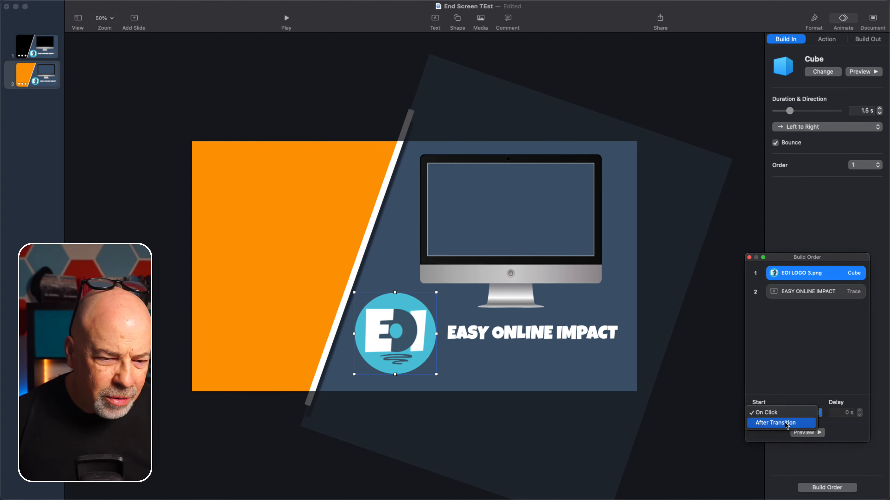
click(786, 423)
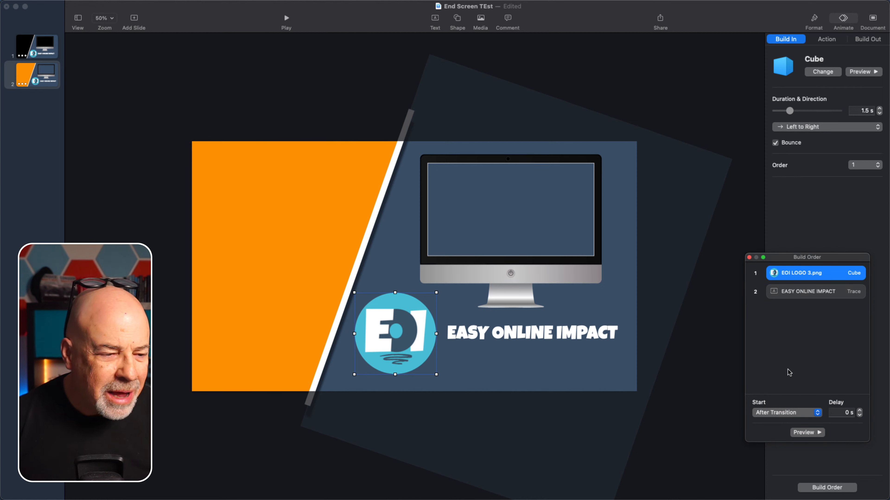
- Set the "EASY ONLINE IMPACT" text's Trace build to start After Build 1 and preview the animation
click(808, 291)
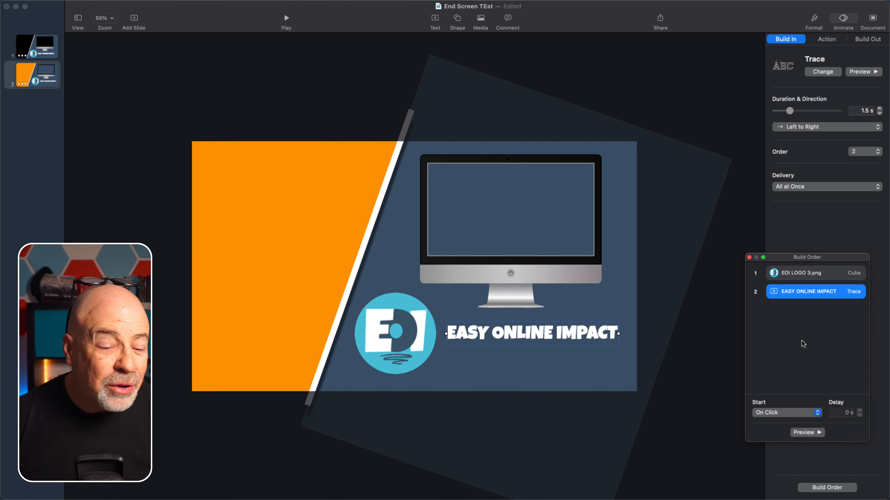
click(783, 412)
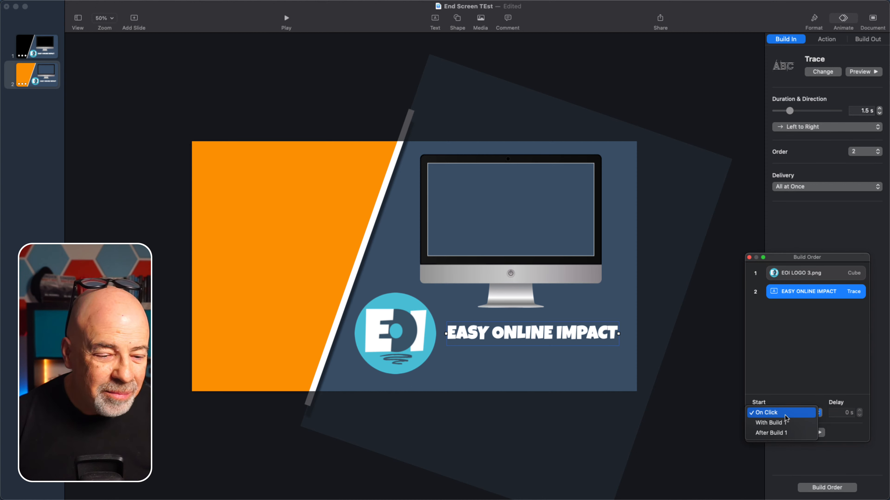
click(791, 432)
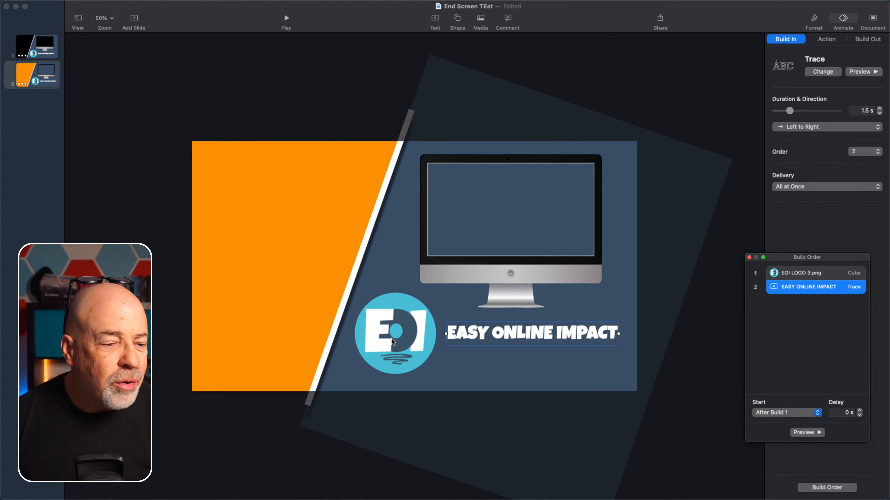
click(803, 432)
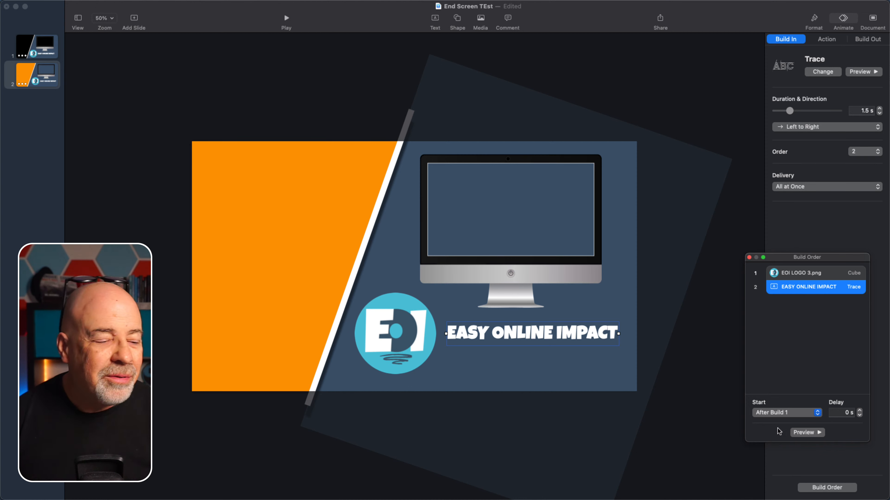
click(715, 407)
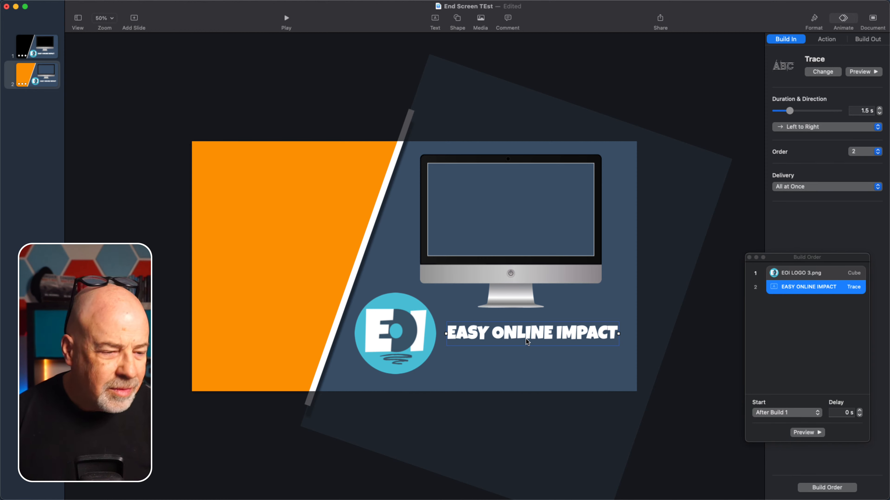
- Duplicate the "EASY ONLINE IMPACT" text directly below itself, change the copy to read "DEMO", and preview the builds
drag(526, 337, 525, 361)
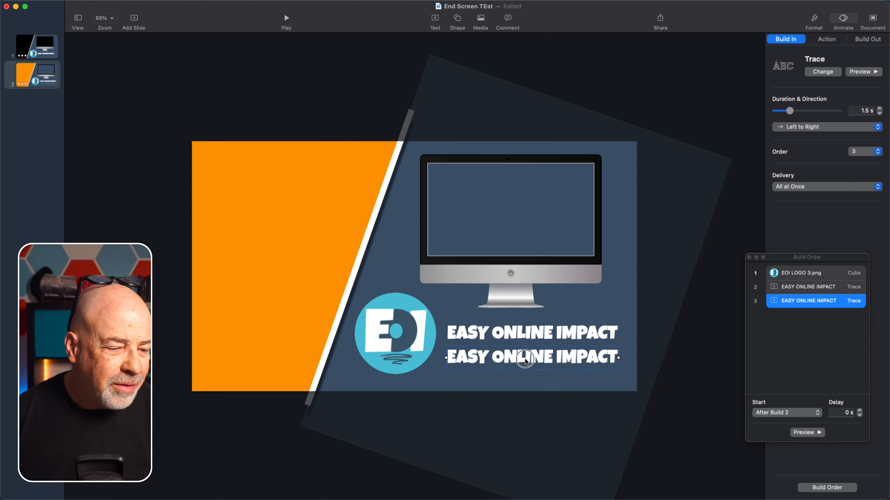
double_click(526, 359)
triple_click(526, 358)
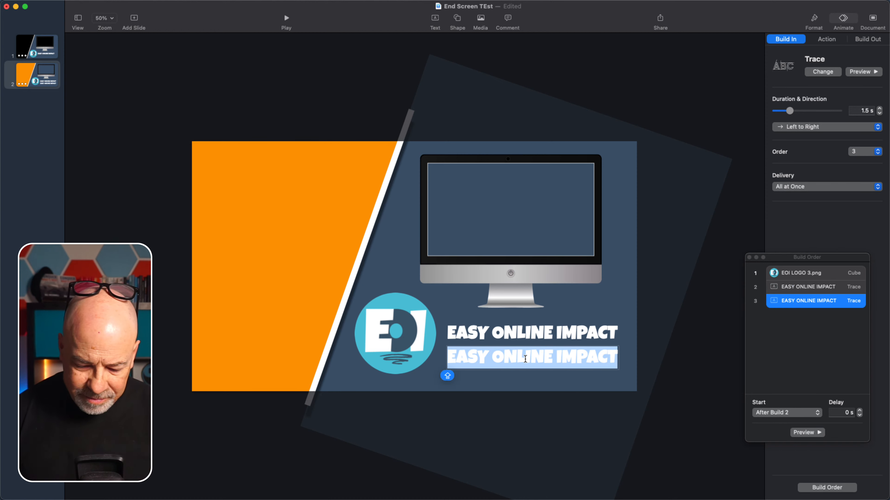
text(DEMO)
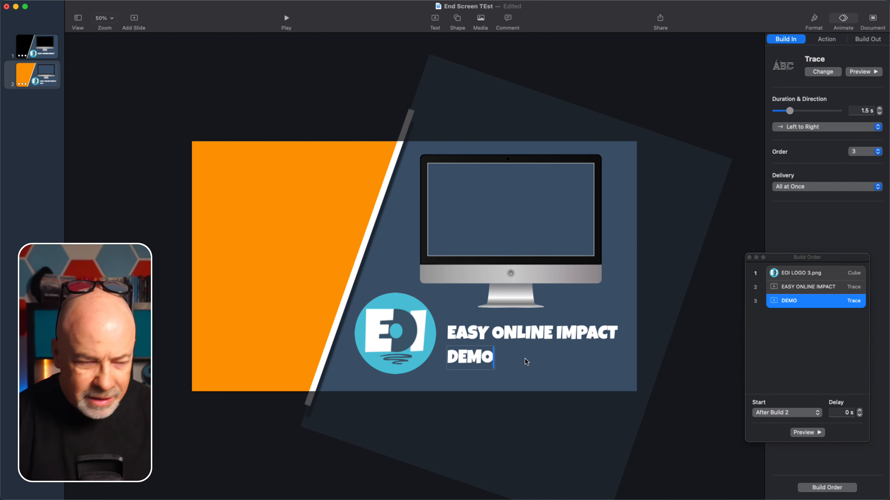
click(680, 388)
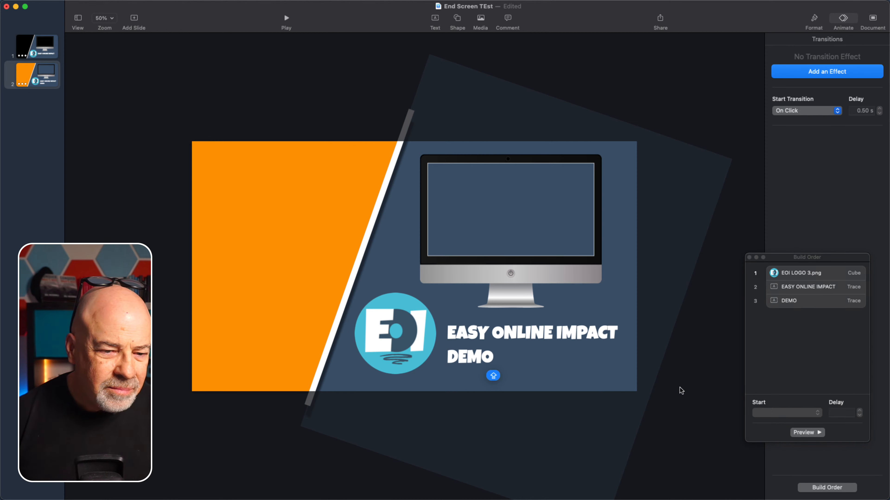
click(802, 434)
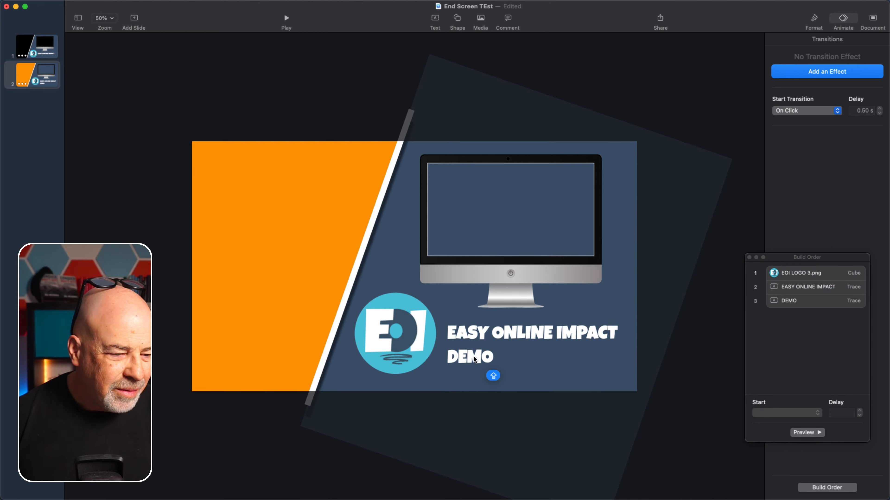
- Center the "DEMO" text beneath "EASY ONLINE IMPACT" and preview the builds, closing the build order when finished
drag(473, 355, 511, 355)
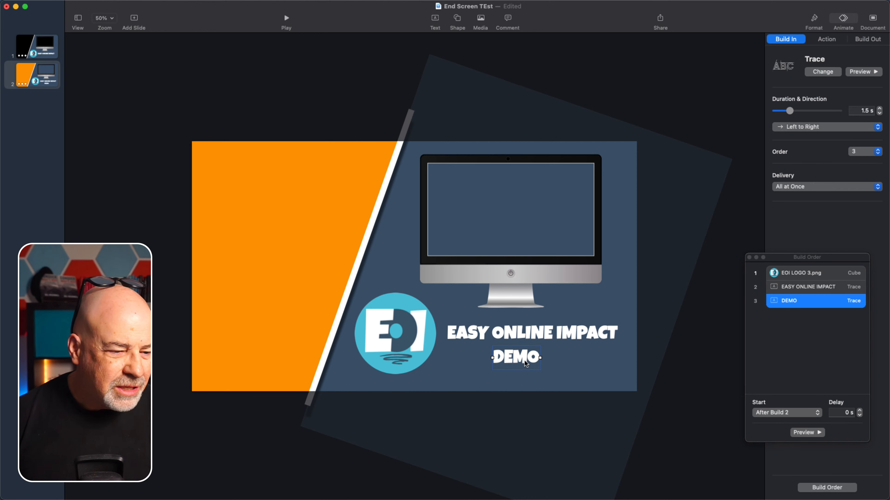
click(694, 406)
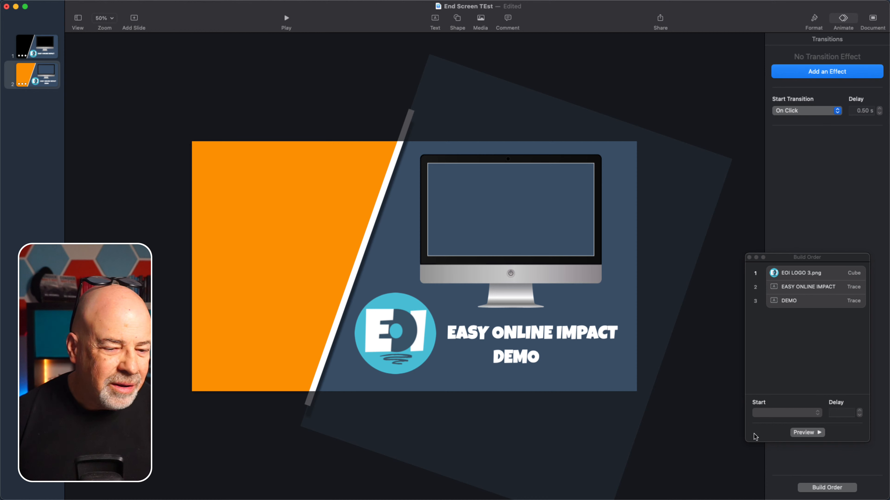
click(802, 433)
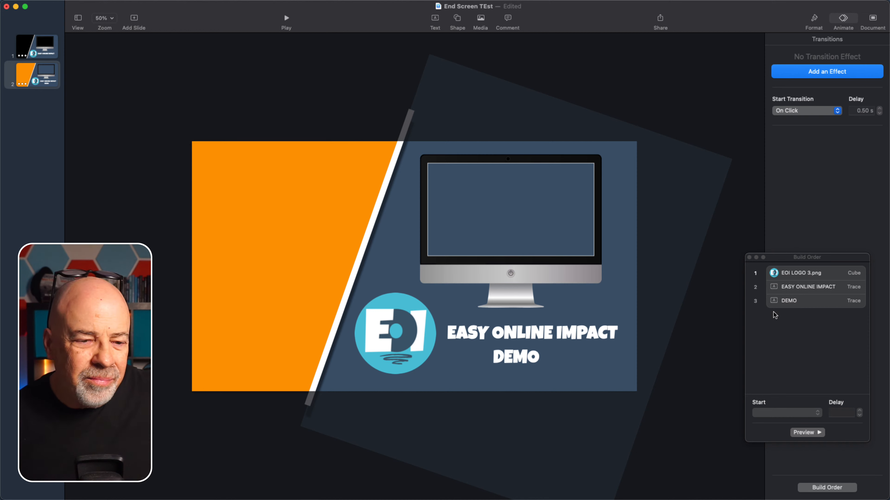
click(749, 257)
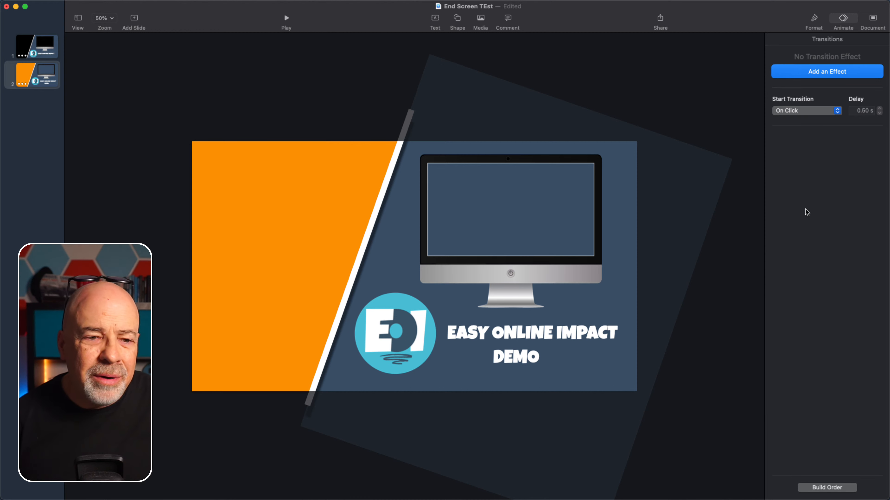
- Set the second slide's background to No Fill and compare it with the first slide
click(814, 21)
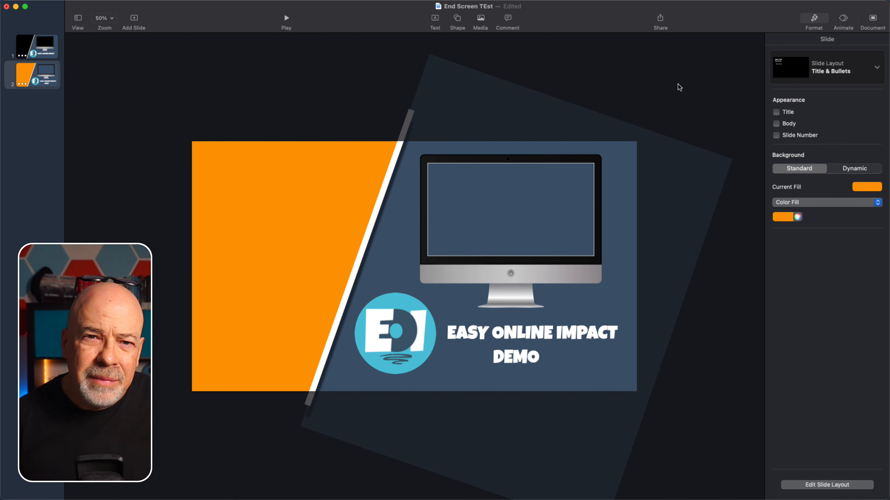
click(793, 203)
click(804, 192)
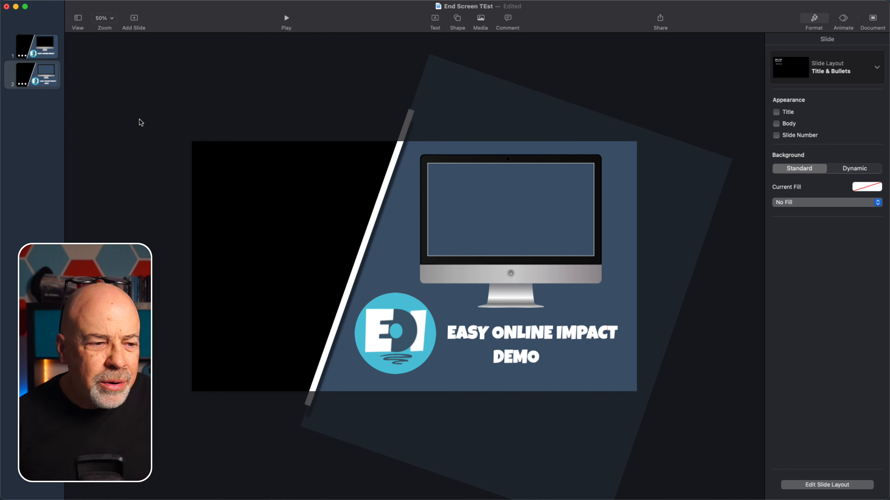
click(27, 50)
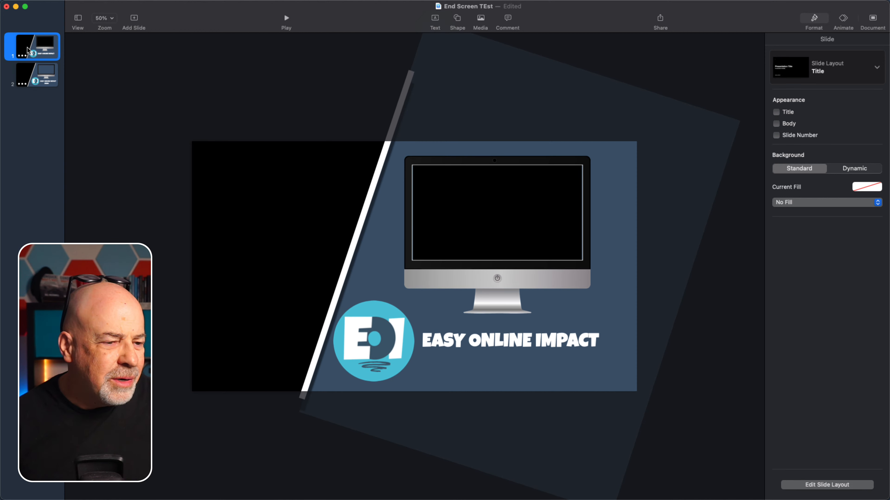
click(28, 76)
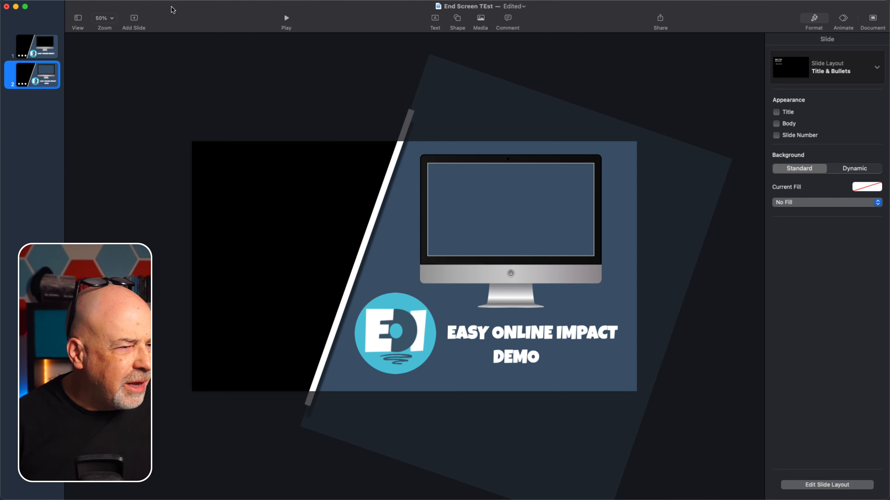
- Start a movie export of the presentation limited to slides 2 to 2
click(64, 8)
mouse_move(106, 164)
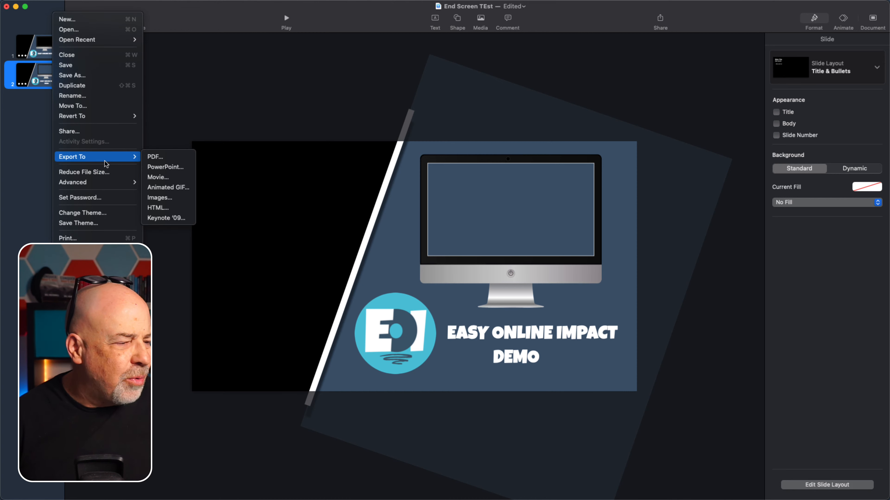
click(169, 178)
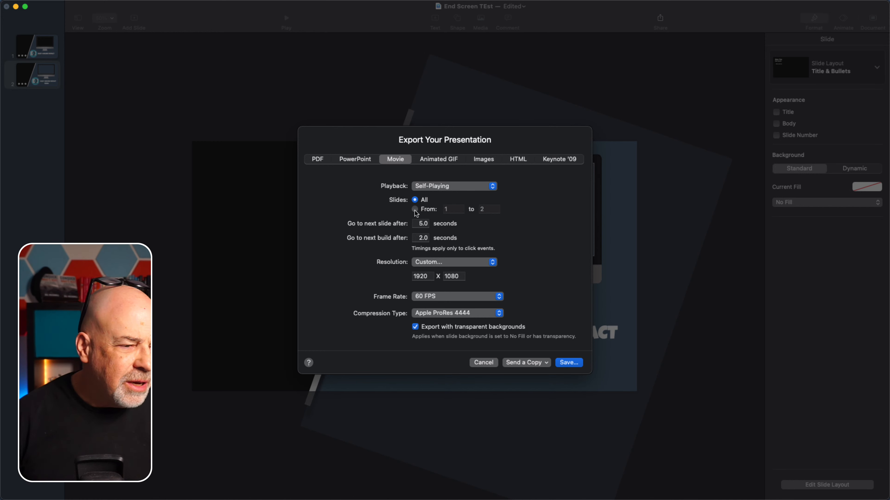
click(451, 209)
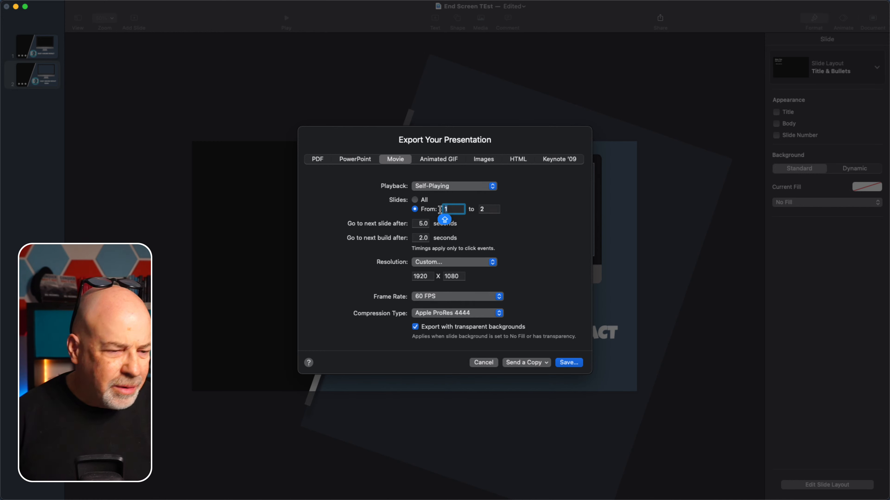
text(2)
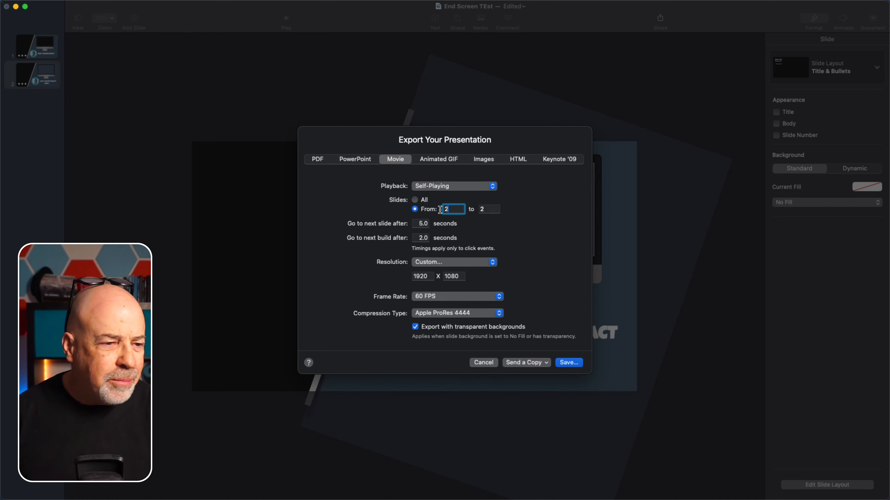
- Set the next-slide and next-build timings to 0 seconds, keeping the export with transparent backgrounds enabled
click(424, 226)
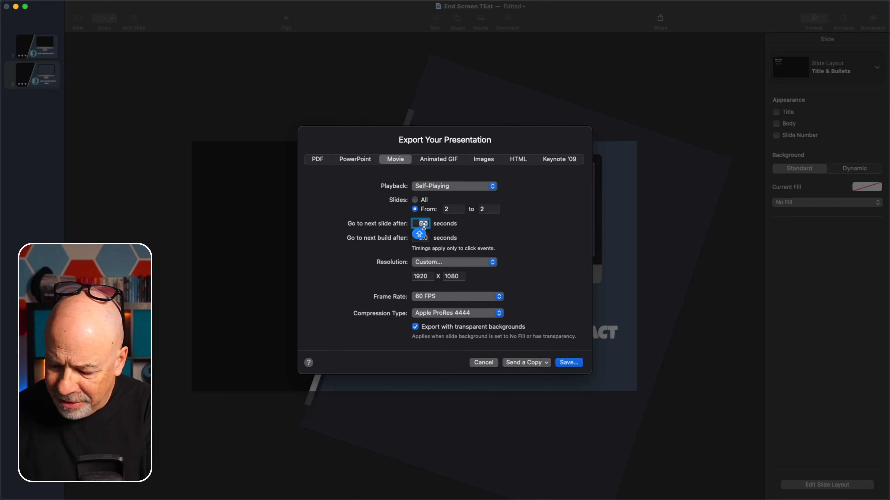
text(0)
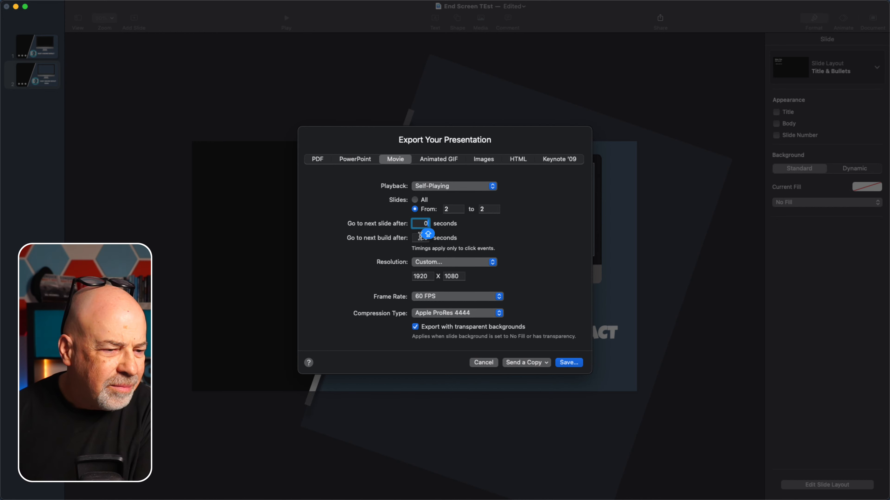
click(420, 236)
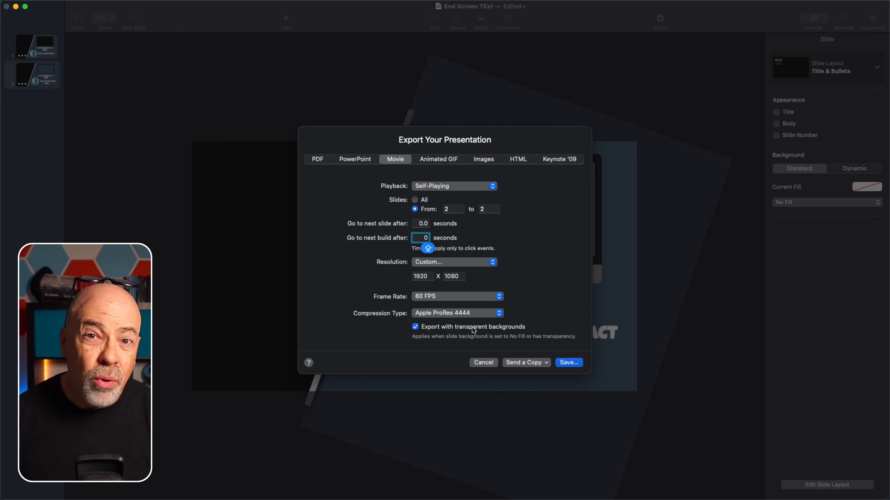
click(415, 330)
click(416, 328)
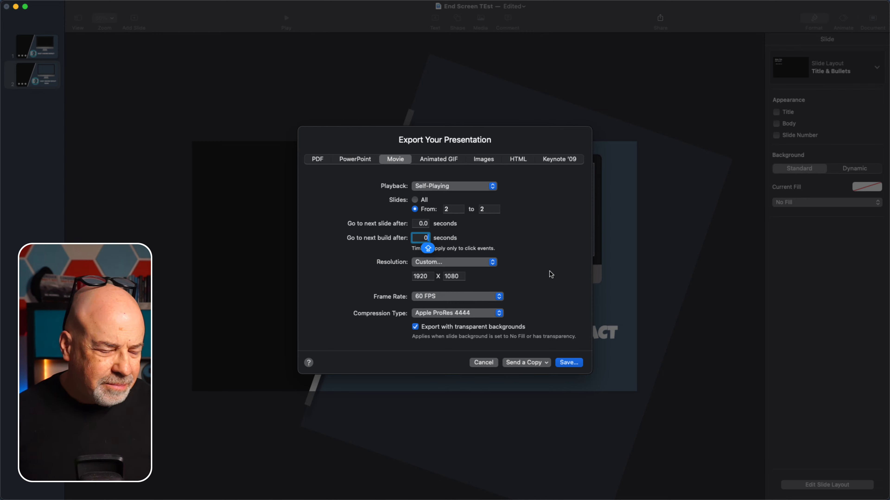
- Export the movie to the Downloads folder under the name "End Screen Test 2"
click(568, 363)
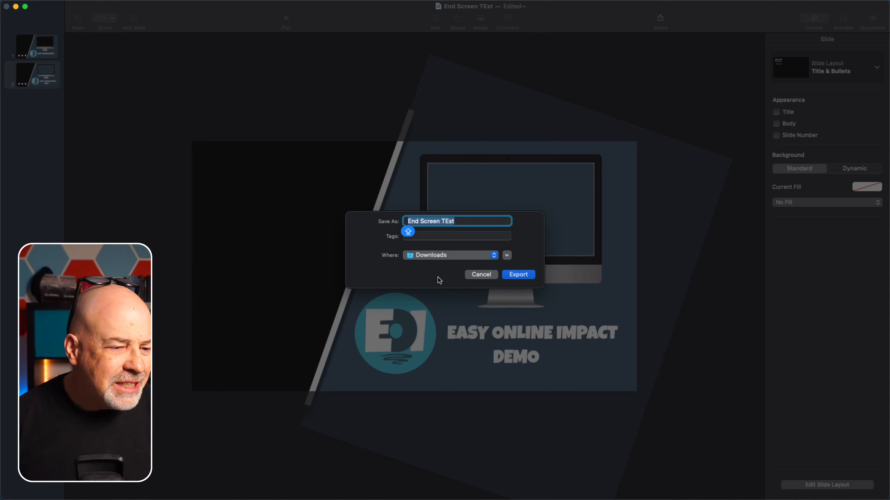
click(464, 220)
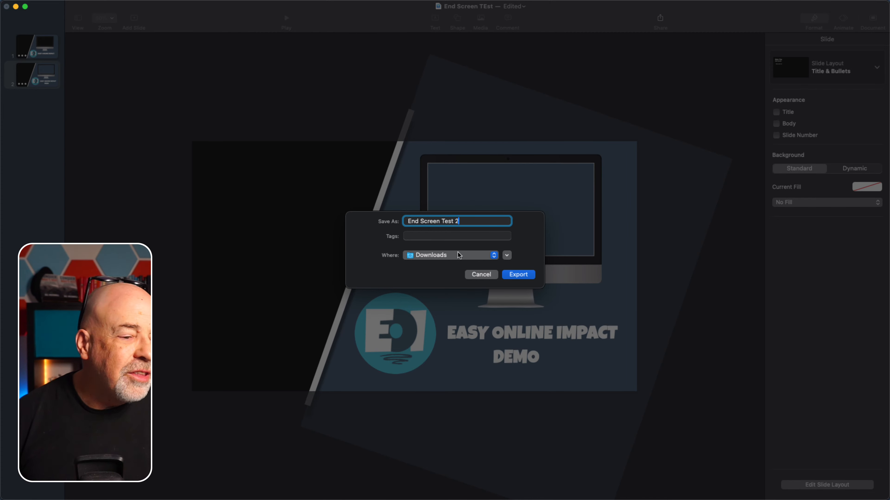
click(518, 275)
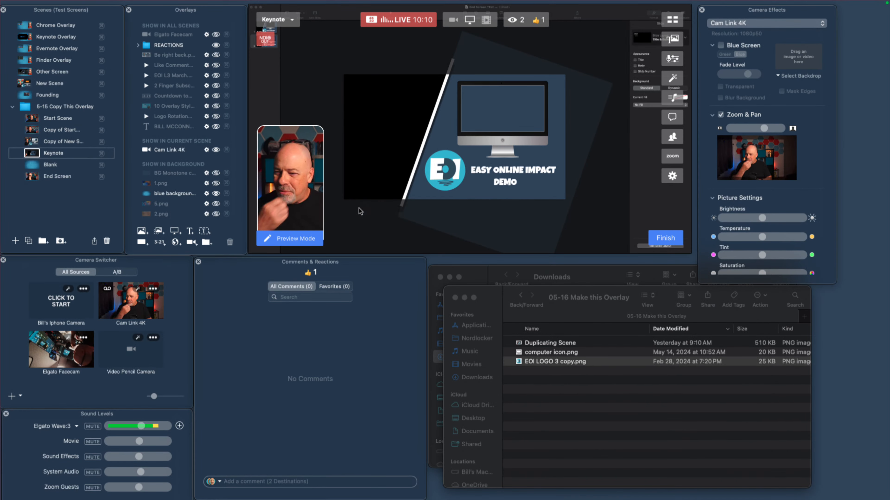
- Switch to Ecamm Live and show the Blank scene in the "5-15 Copy This Overlay" group
click(74, 159)
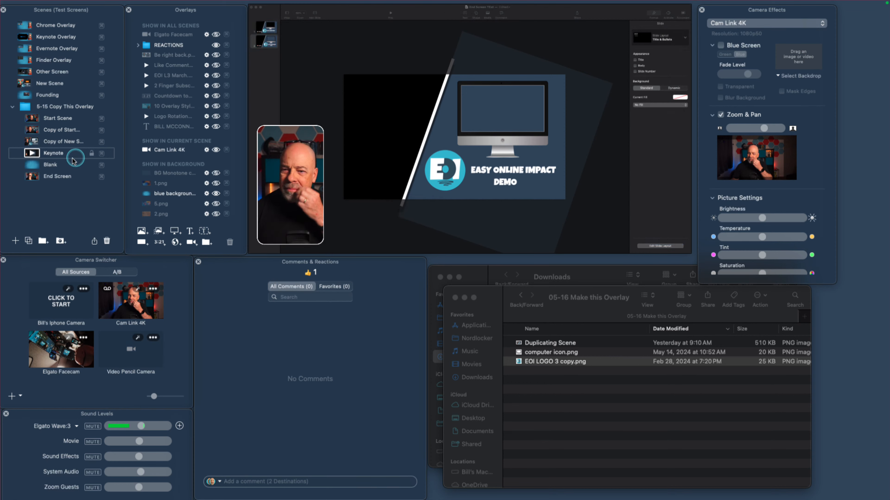
click(30, 165)
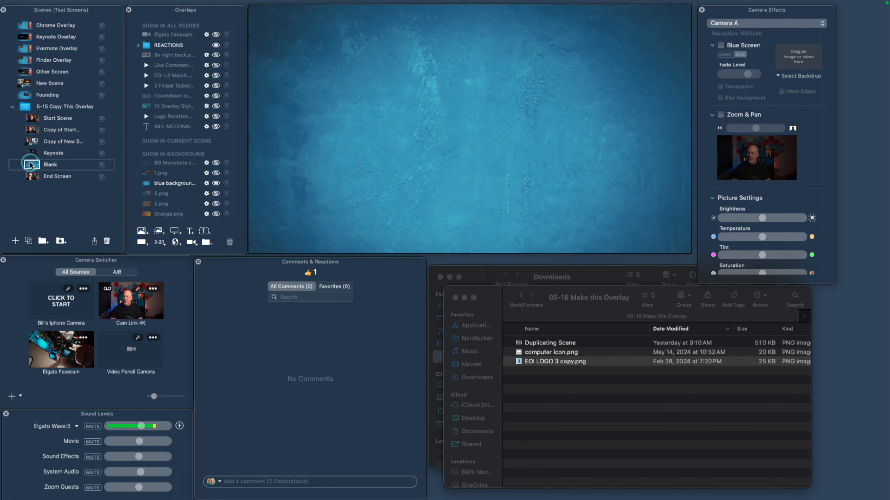
click(216, 185)
click(216, 184)
click(216, 183)
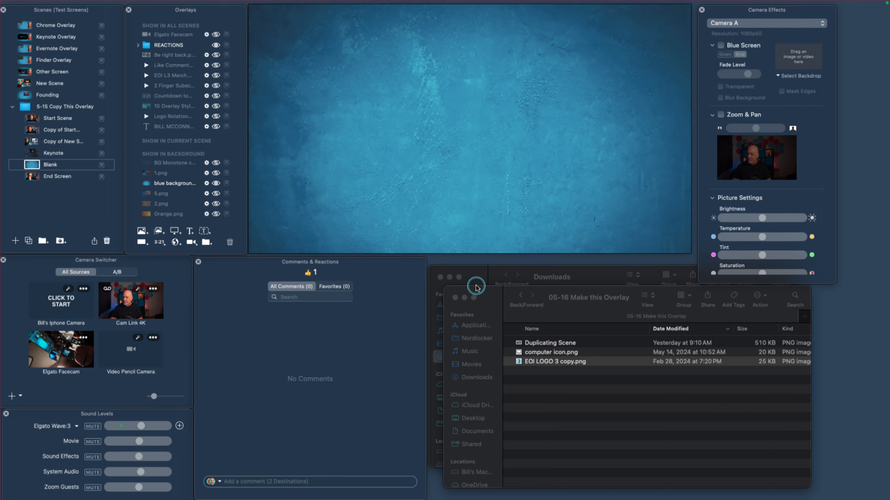
- Bring the Downloads folder window containing the exported "End Screen Test 2" movie to the front
click(476, 277)
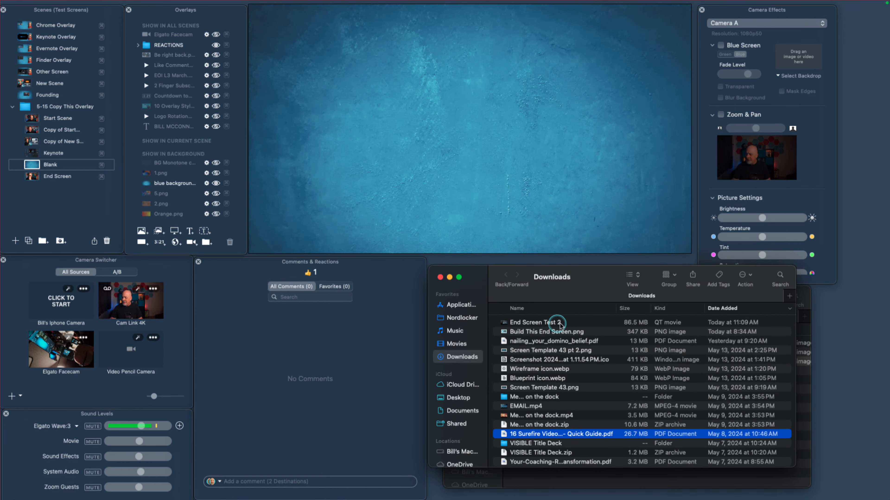
mouse_move(355, 157)
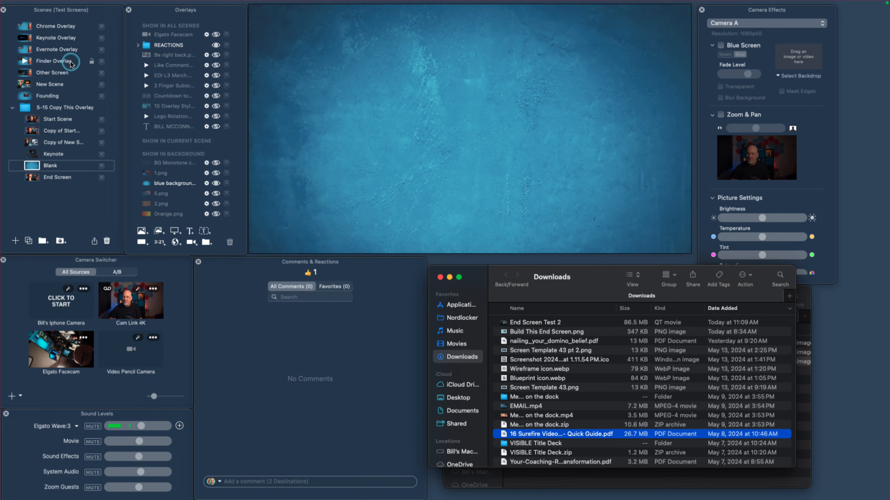
scroll(202, 166, down, 2)
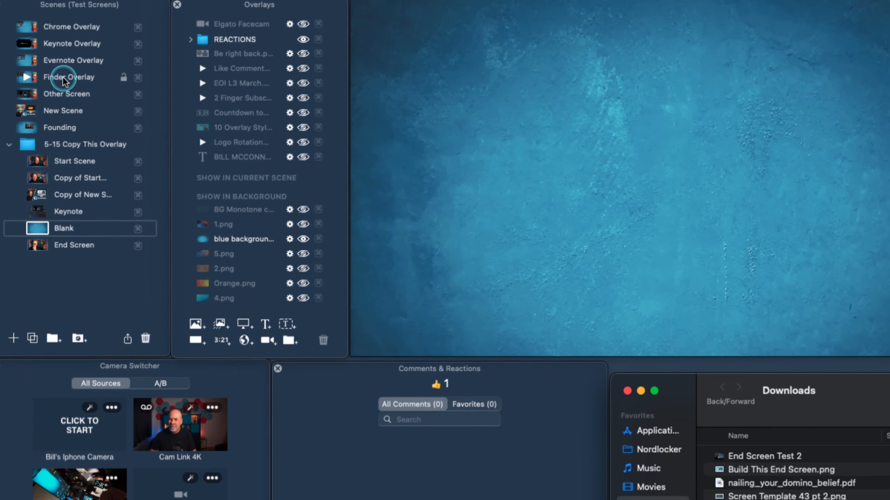
- Add a Cam Link 4K camera overlay to the Blank scene and move it to the left part of the frame
mouse_move(344, 297)
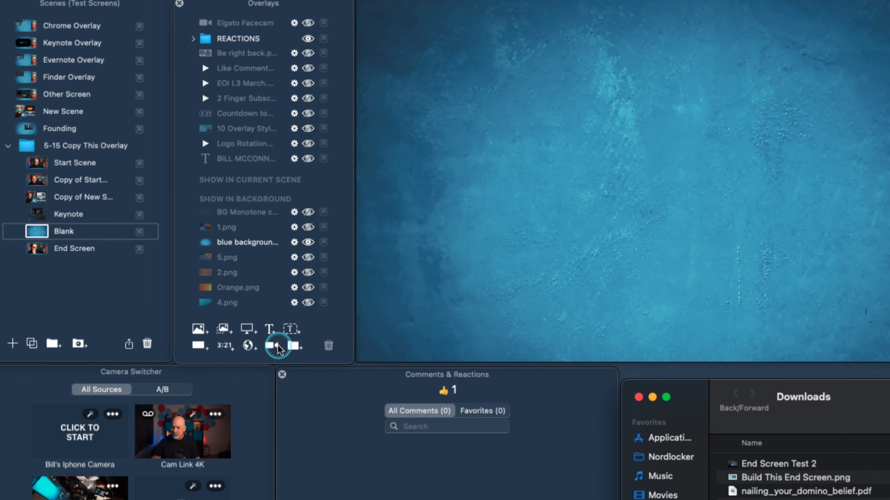
click(272, 347)
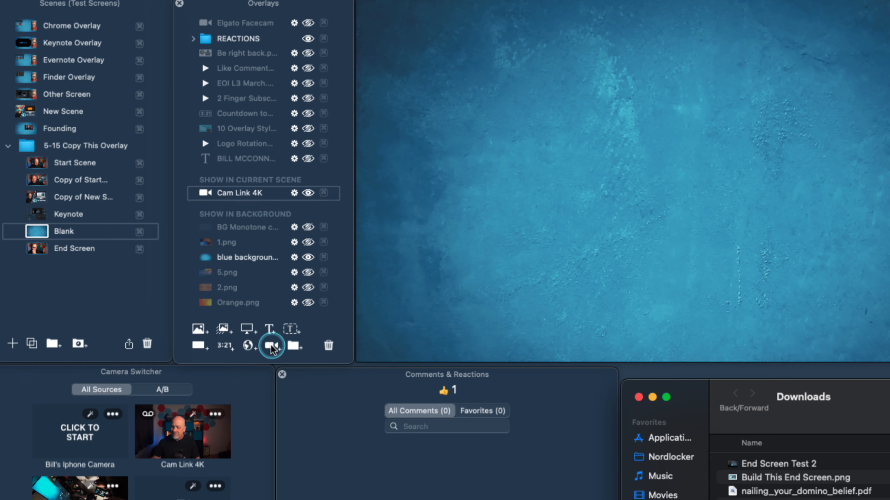
mouse_move(558, 260)
drag(527, 234, 445, 205)
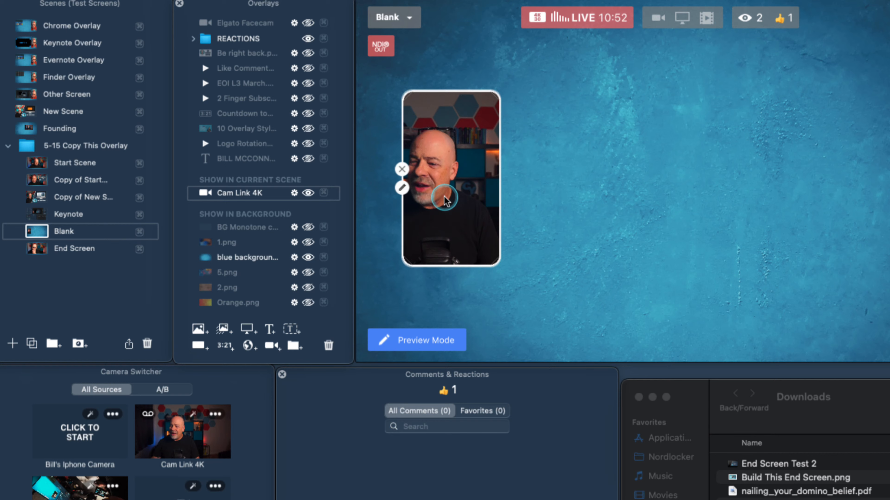
- Set the Cam Link 4K overlay's border to None and its corner radius to 0
click(401, 188)
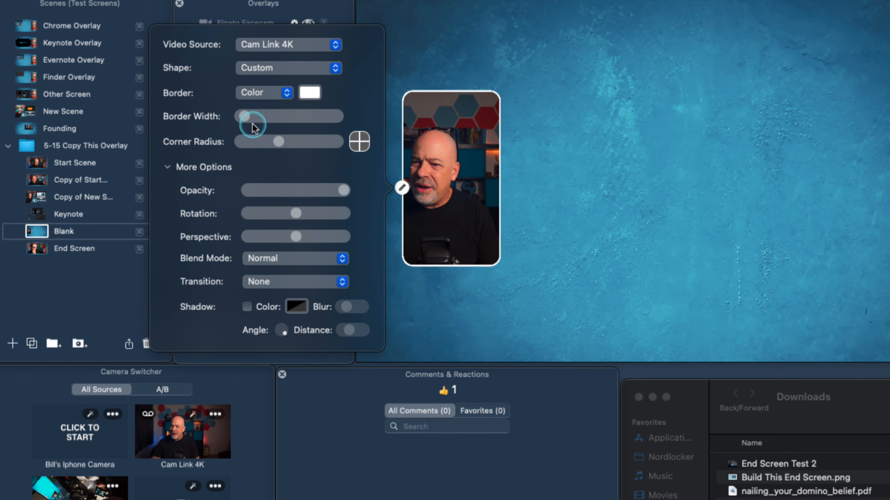
click(284, 69)
click(283, 69)
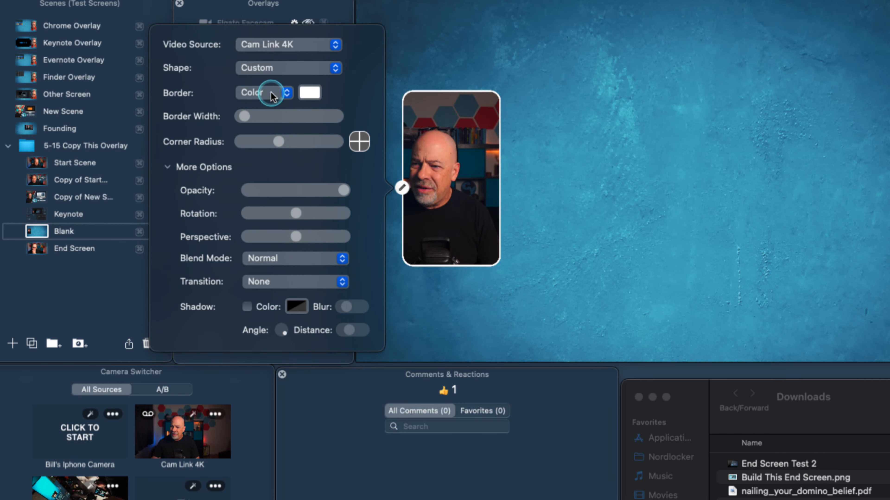
click(273, 93)
click(270, 74)
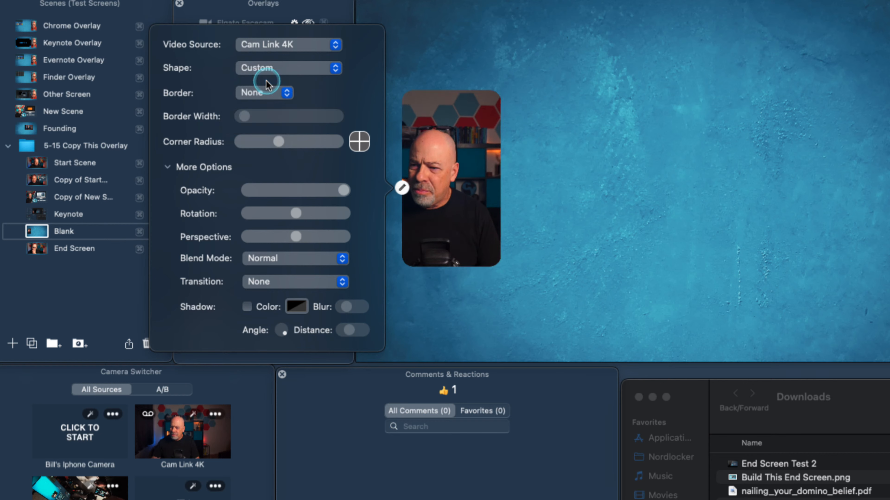
drag(279, 142, 241, 141)
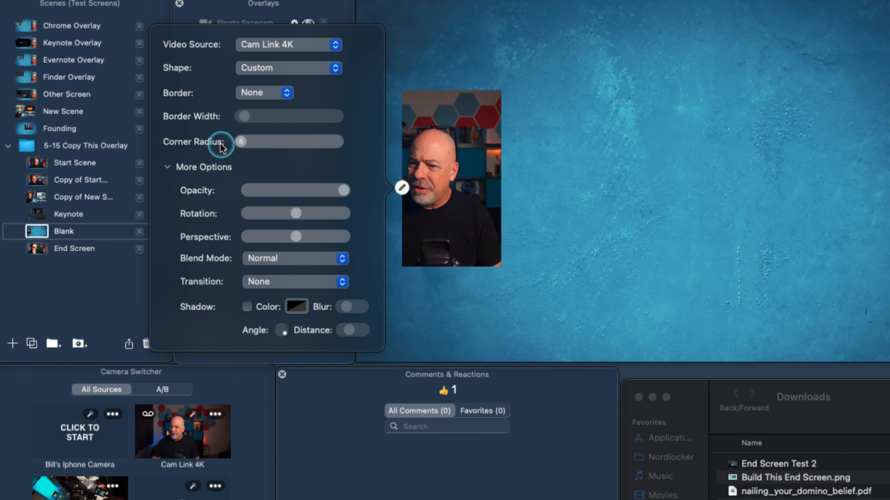
click(484, 214)
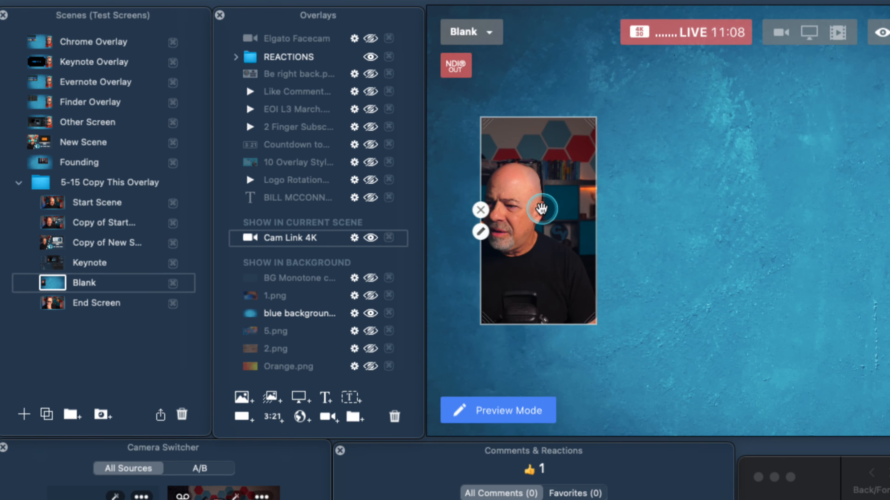
- Move the camera overlay to the frame's top-left corner, then stretch it to full height and past the middle of the frame's width
drag(541, 210, 487, 97)
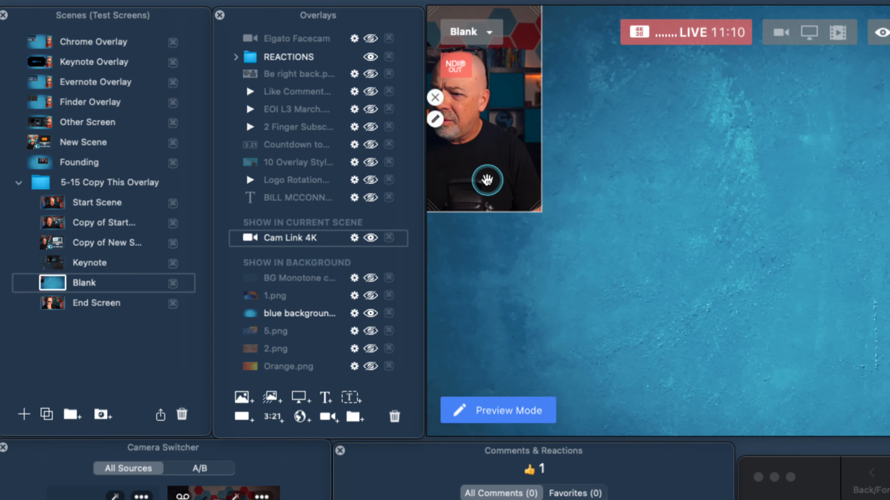
click(436, 119)
click(435, 119)
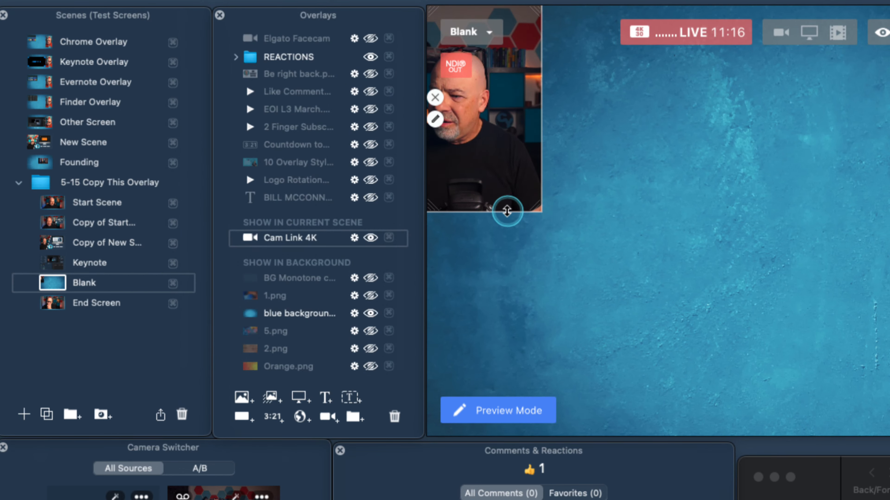
drag(507, 211, 508, 436)
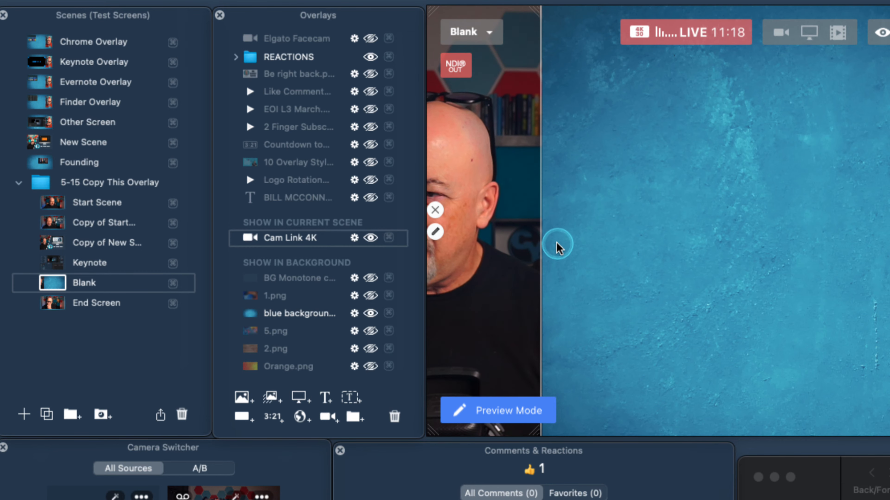
drag(538, 248, 763, 247)
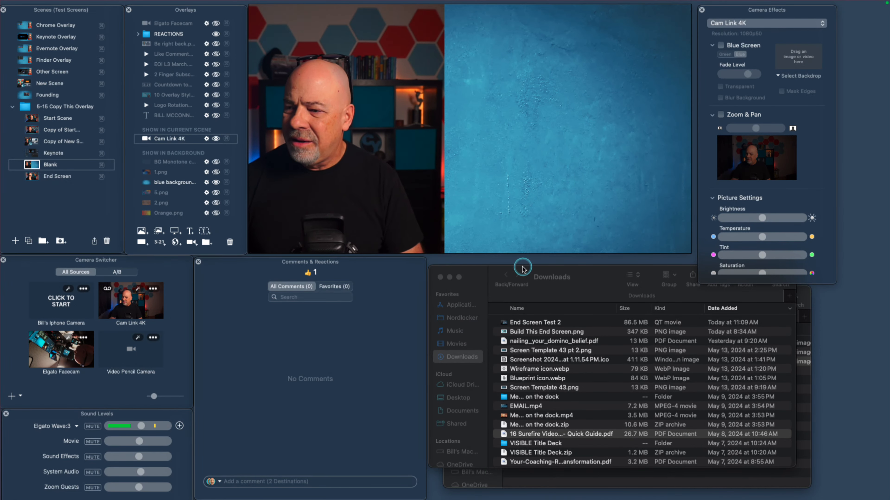
- Add the "End Screen Test 2" movie from Downloads as an overlay above Cam Link 4K in the current scene
click(540, 324)
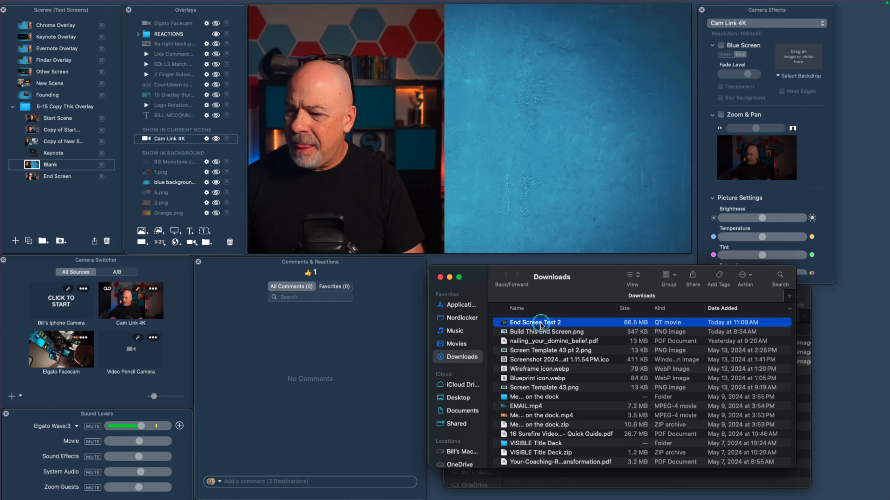
drag(539, 323, 195, 139)
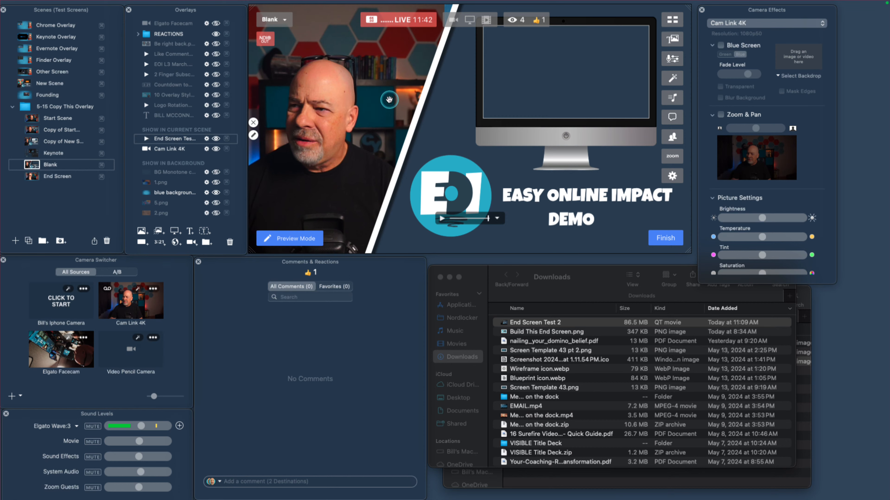
- Widen the Cam Link 4K overlay slightly to the right and leave it layered beneath the End Screen Test 2 movie
click(176, 149)
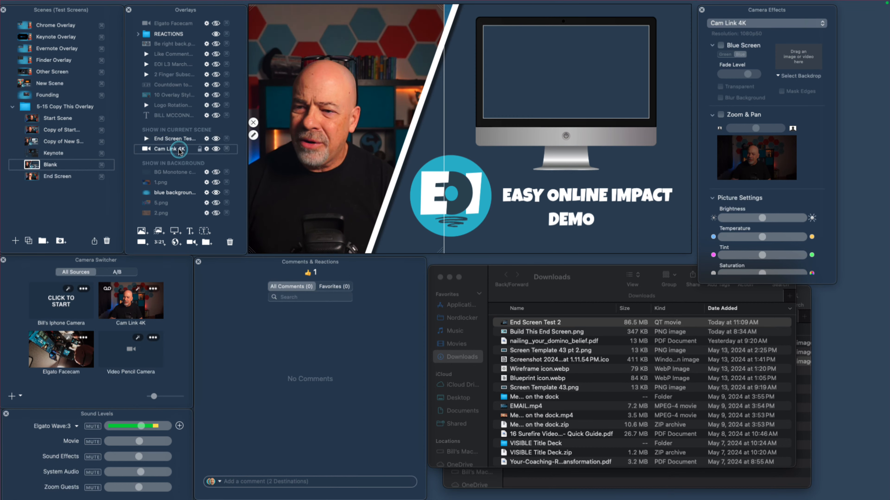
drag(177, 149, 173, 138)
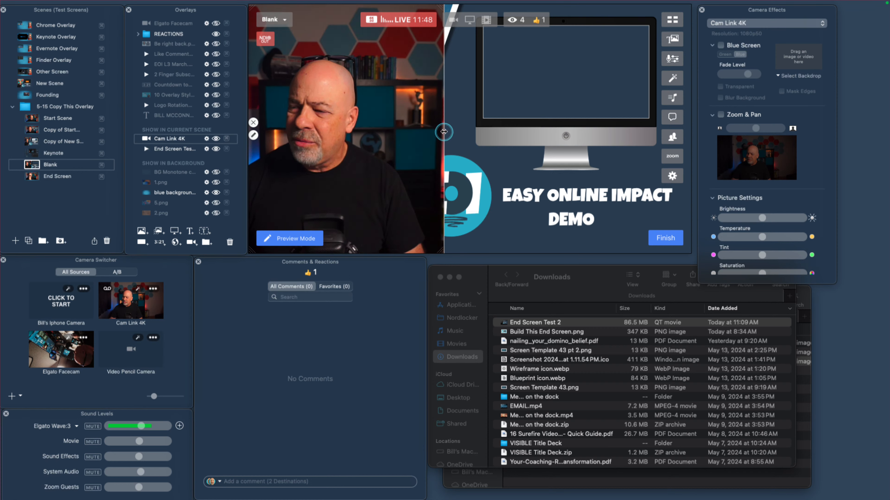
drag(446, 131, 462, 132)
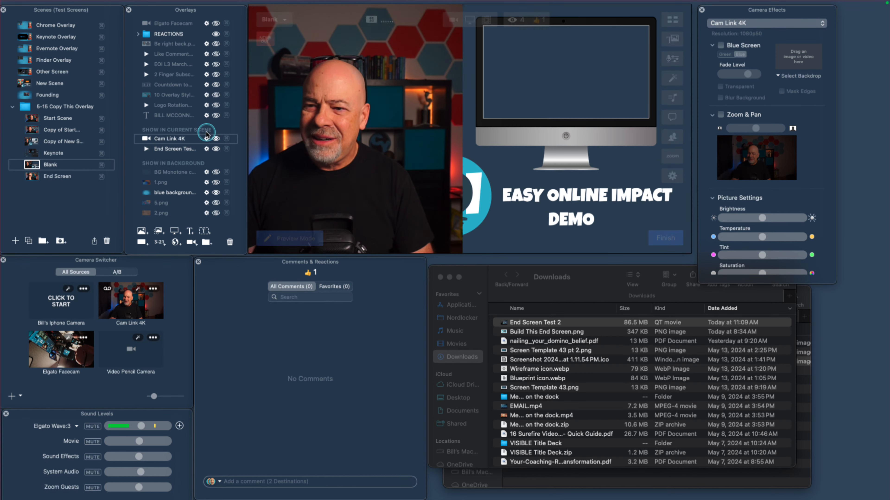
drag(174, 148, 172, 153)
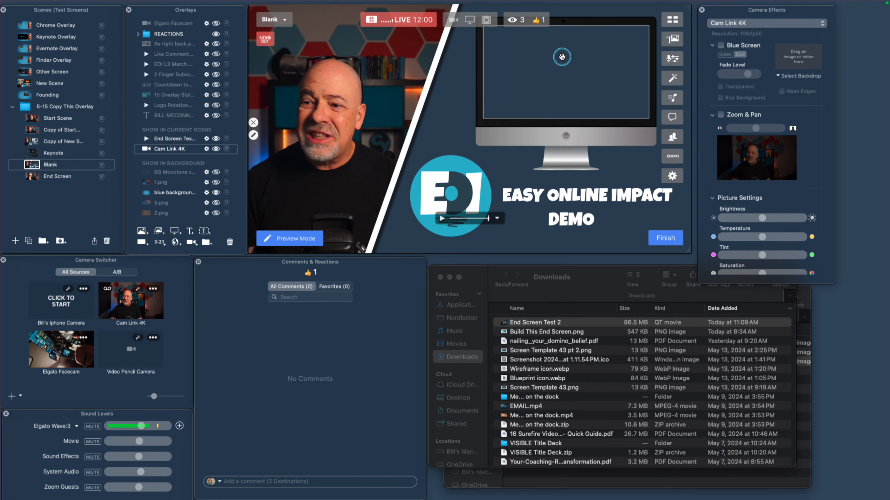
- Show the "Copy of New Scene" scene and scroll through the website displayed in its computer monitor
click(34, 142)
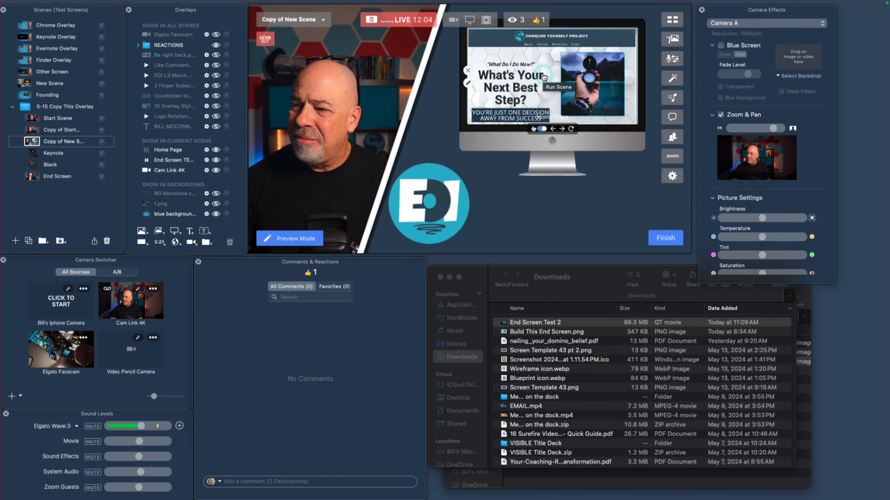
scroll(553, 86, down, 3)
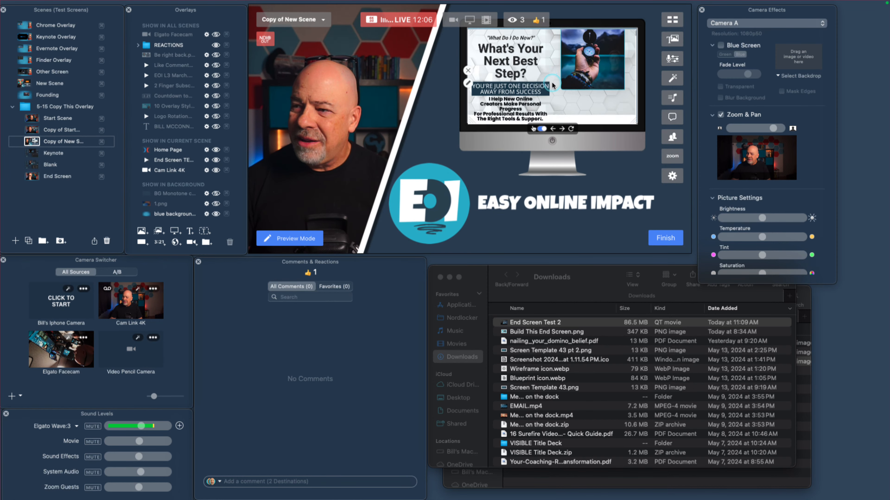
scroll(553, 86, down, 4)
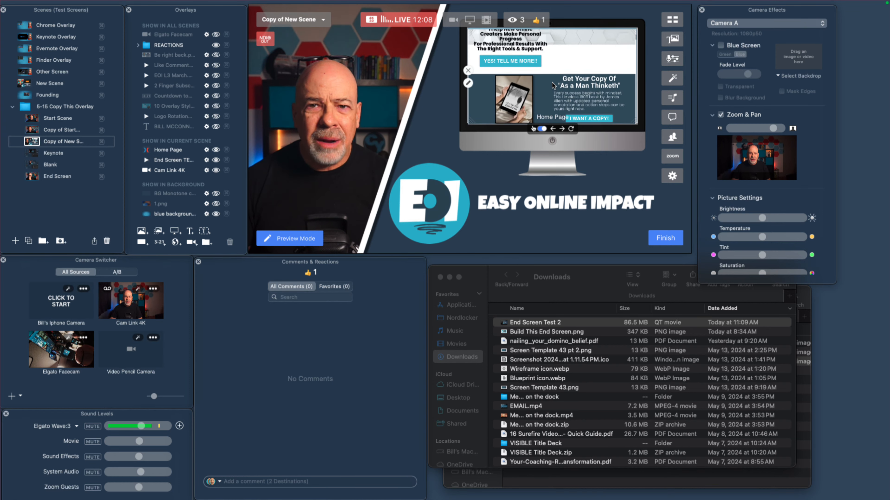
scroll(553, 86, up, 7)
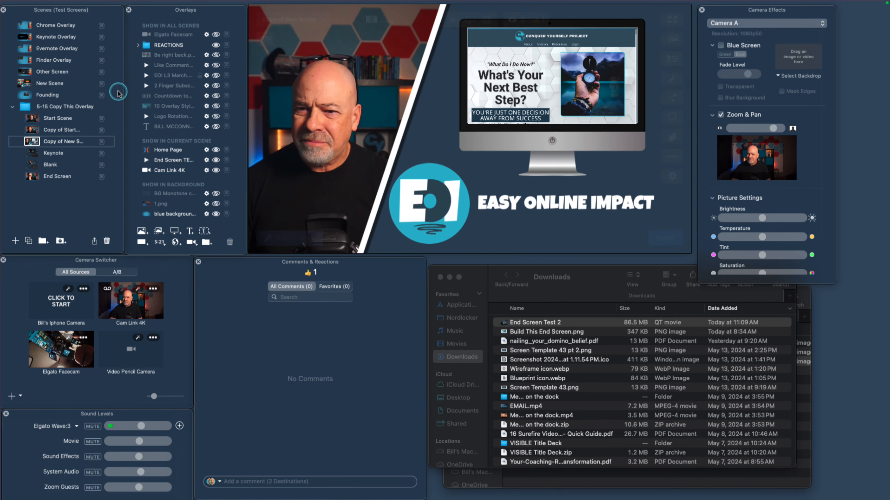
click(34, 167)
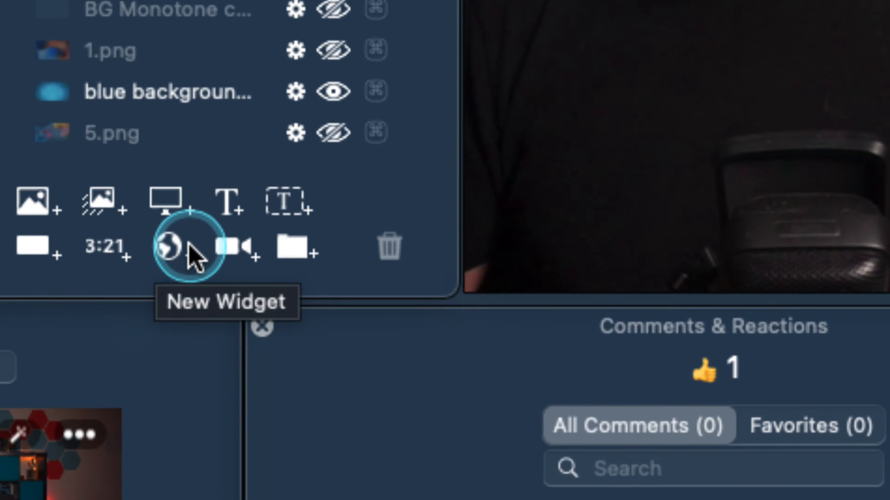
click(172, 247)
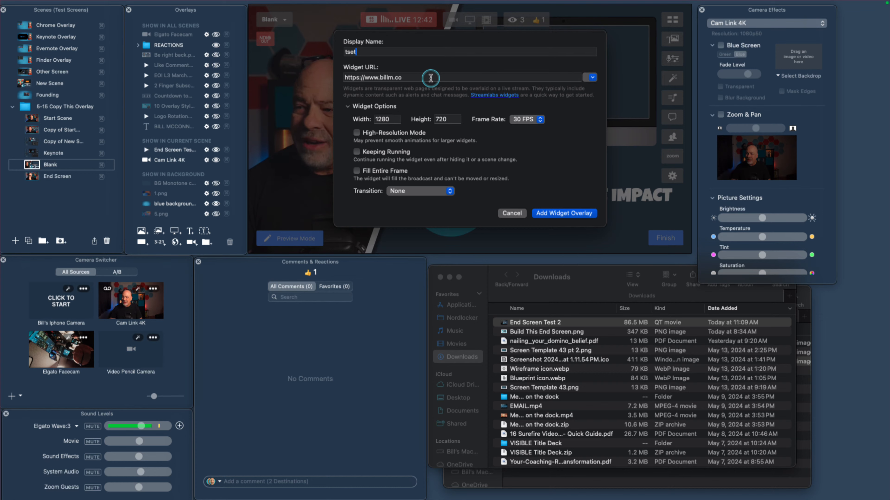
click(558, 214)
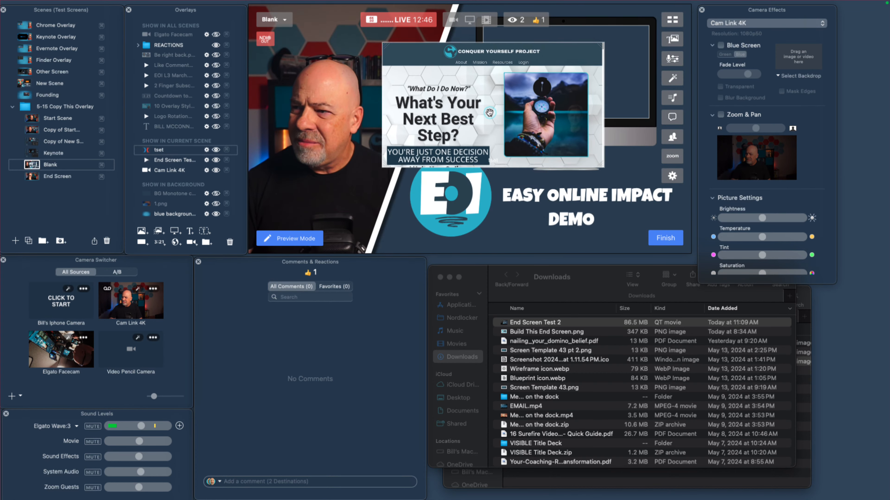
drag(489, 112, 535, 95)
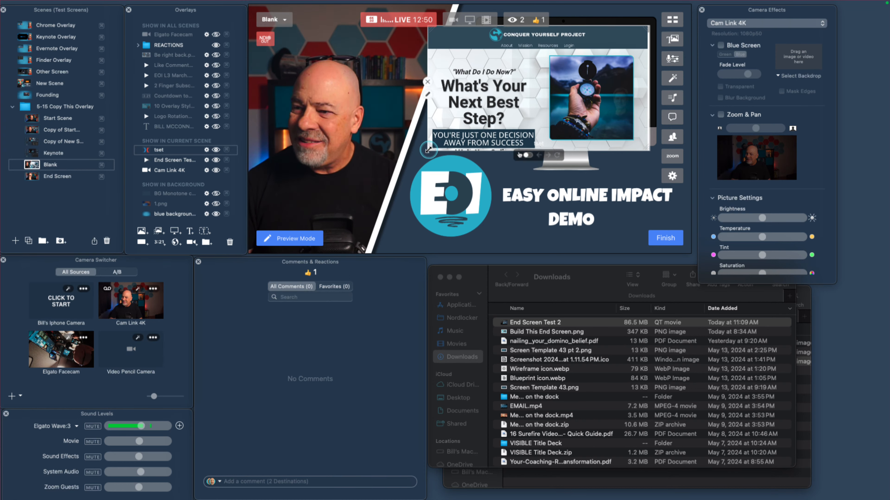
drag(428, 150, 485, 120)
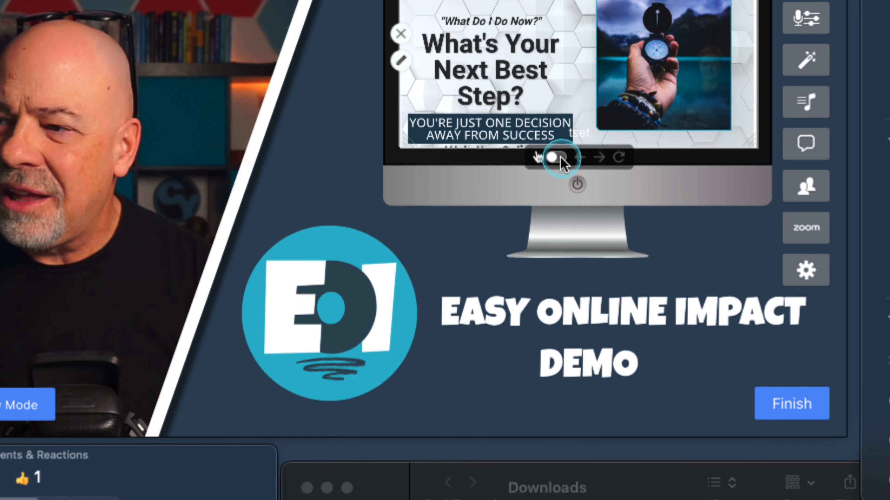
- Enable interaction on the "tset" widget and scroll its web page down and back to the top
click(560, 158)
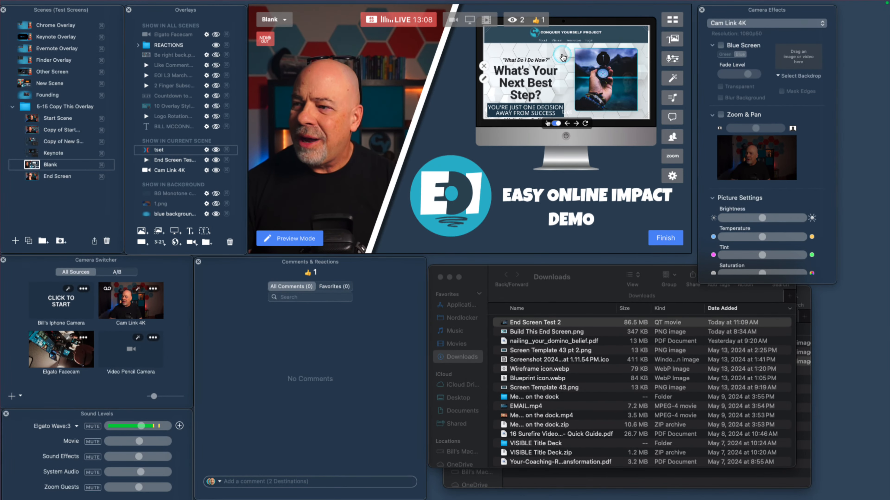
scroll(561, 98, down, 1)
scroll(562, 98, down, 5)
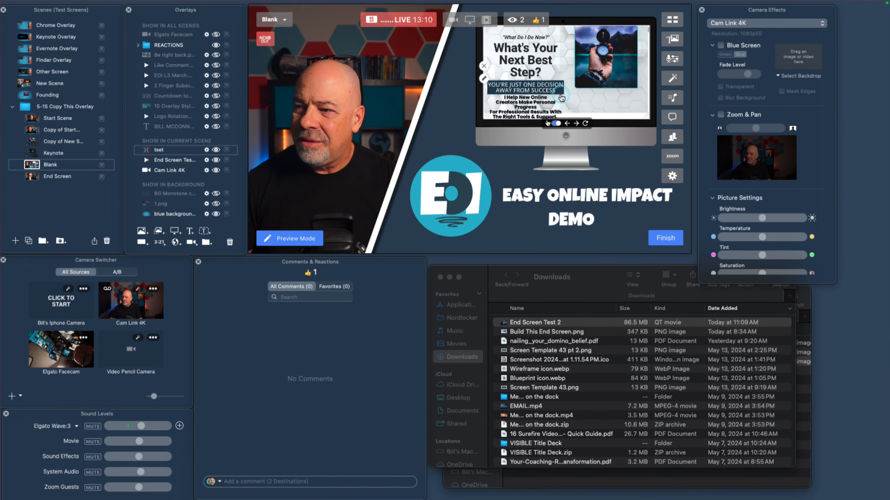
scroll(580, 95, up, 6)
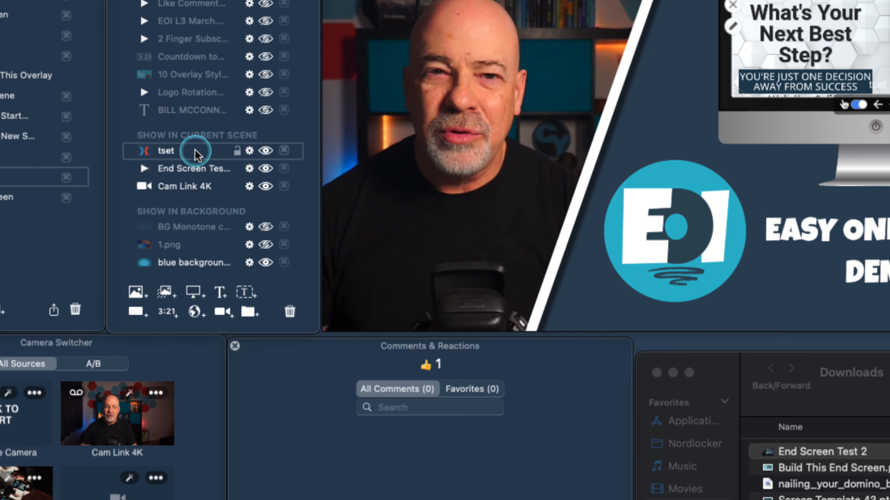
- Select the End Screen Test 2 movie and the Cam Link 4K overlay in turn to review the Blank scene's layer order
click(188, 172)
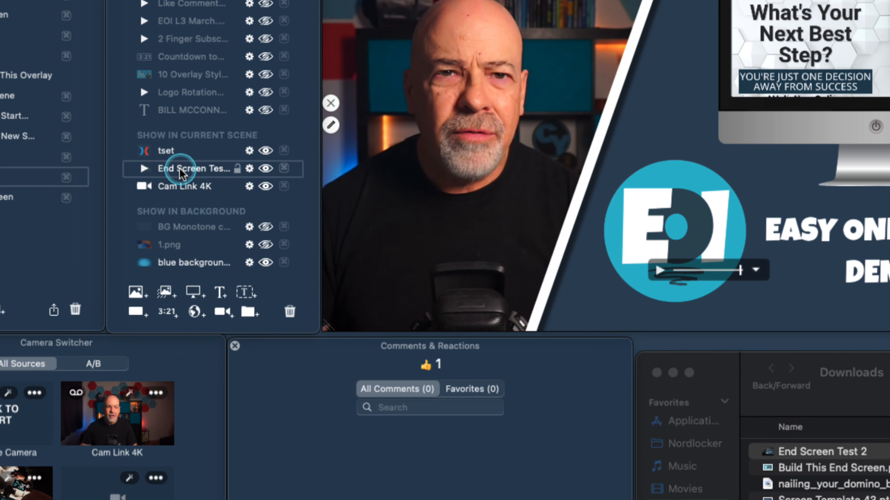
click(184, 187)
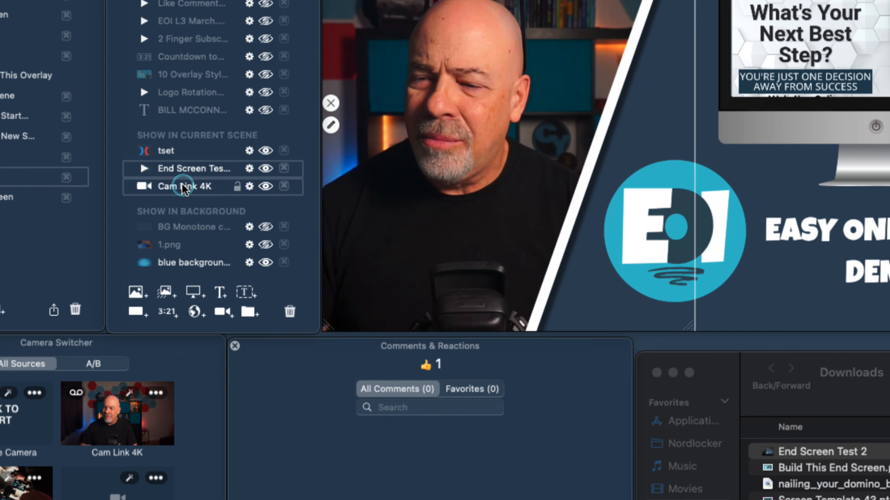
click(730, 227)
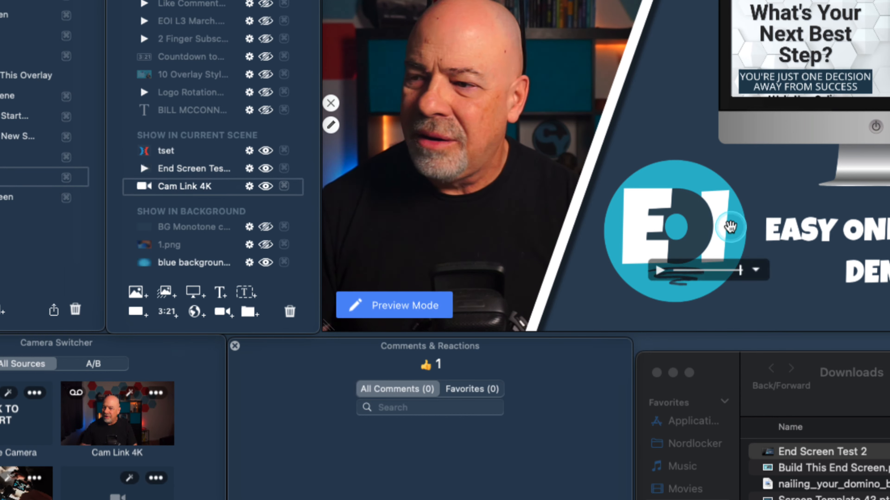
click(444, 184)
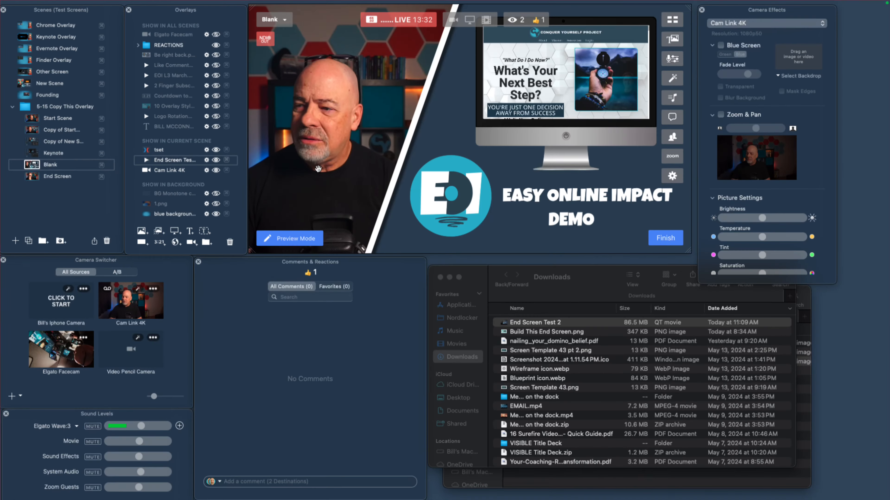
mouse_move(476, 275)
mouse_down()
mouse_move(609, 295)
mouse_move(491, 372)
mouse_move(477, 268)
mouse_up()
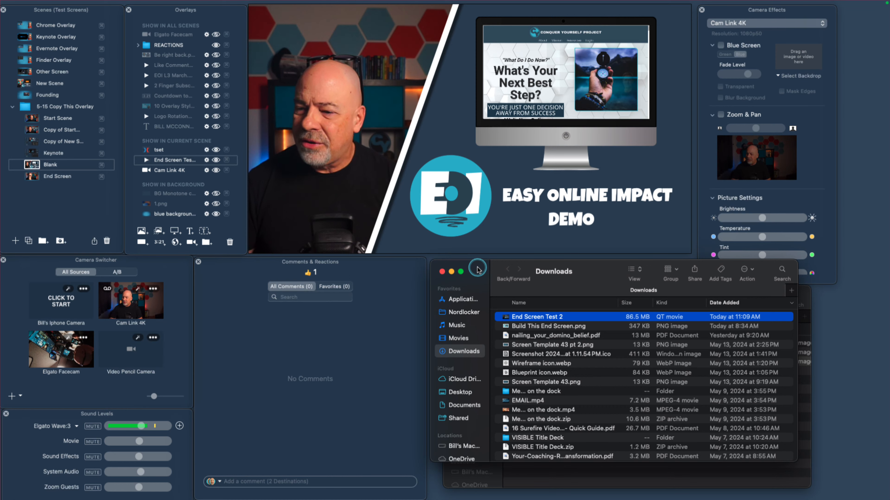
drag(475, 276, 474, 280)
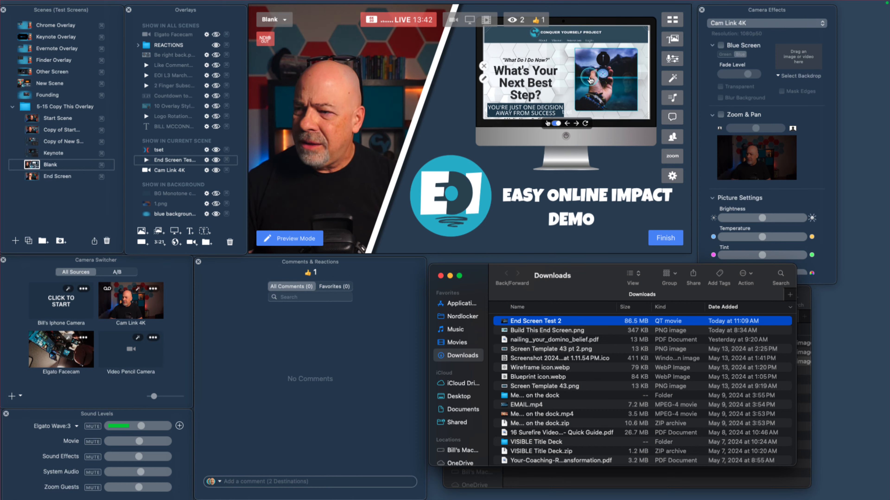
- Scroll the website shown in the Blank scene's computer monitor down and back to the top
scroll(567, 81, down, 3)
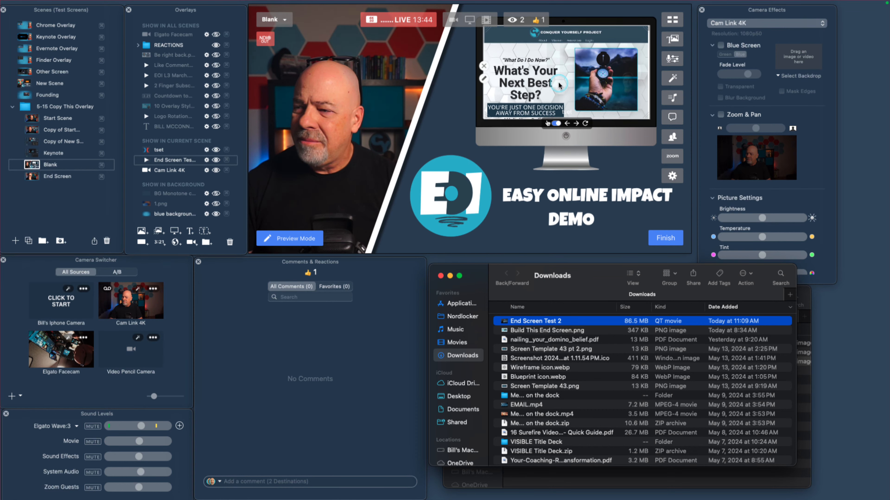
scroll(559, 86, down, 4)
scroll(560, 86, up, 7)
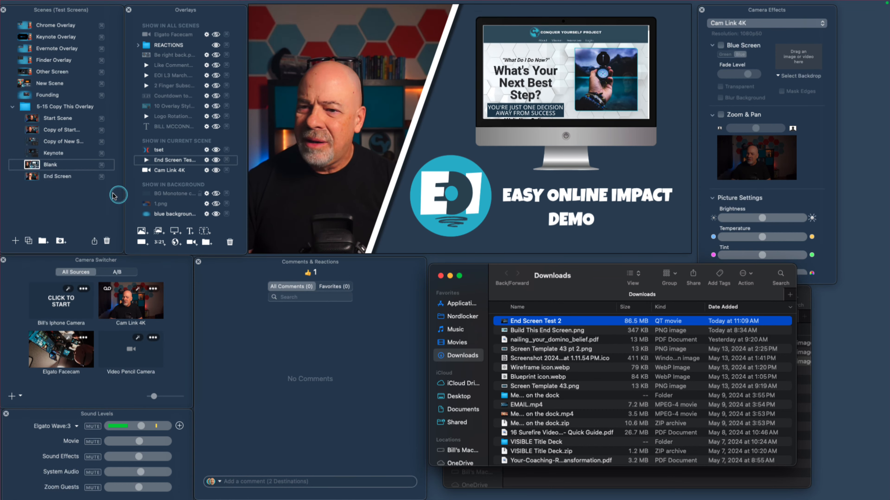
- Show the "Copy of New Scene" scene and return to the Blank scene to replay its end screen animation
click(31, 142)
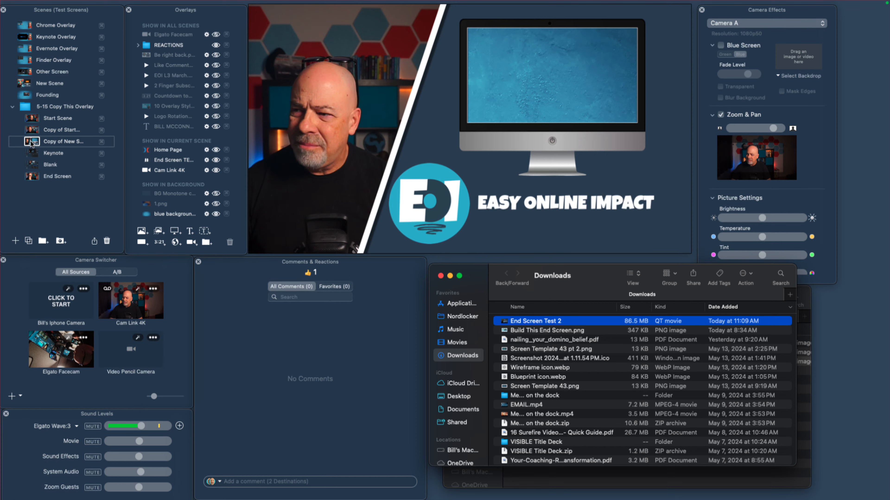
click(31, 165)
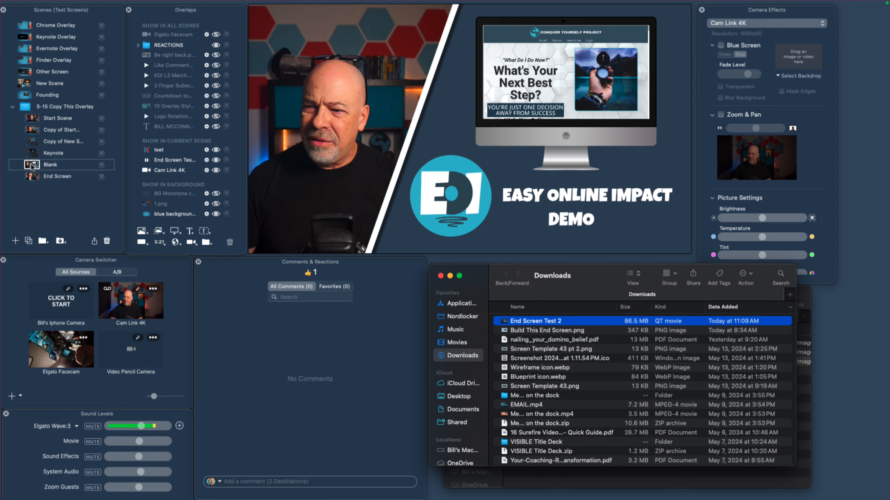
click(51, 200)
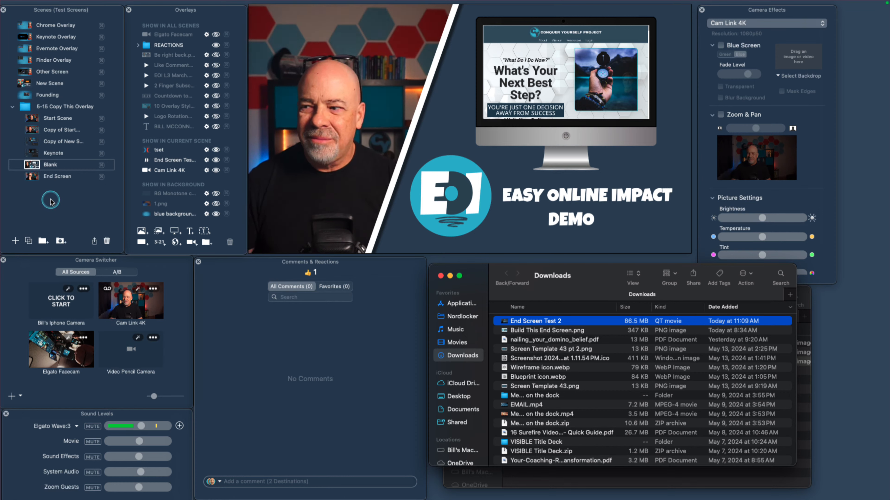
click(53, 200)
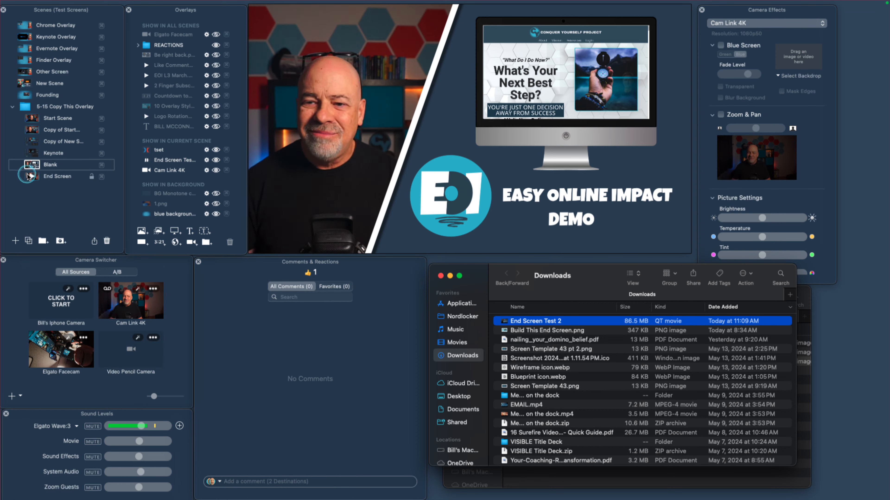
- Switch the live view to the End Screen scene and on to the copied start scene with the picture-in-picture video
click(33, 175)
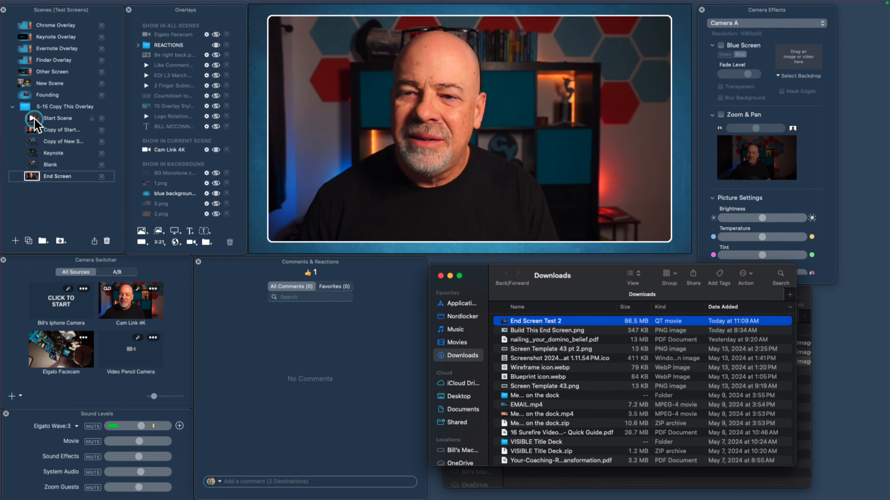
click(31, 129)
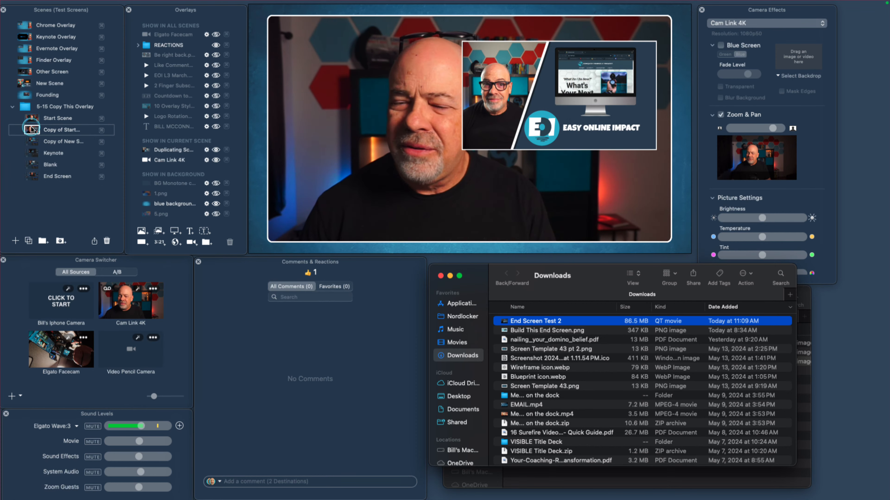